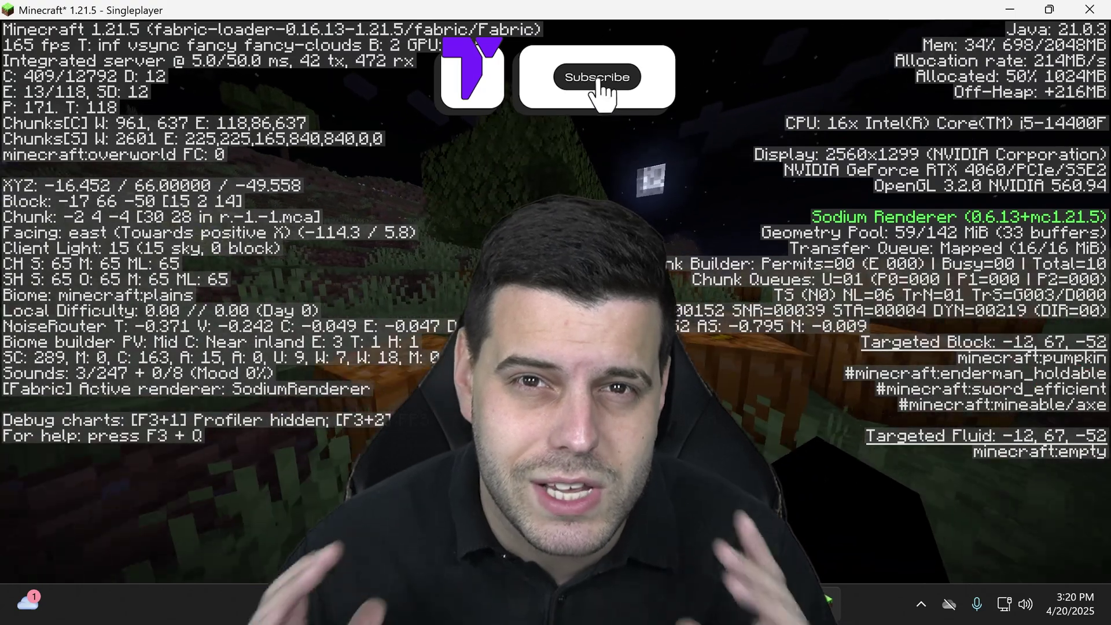
{"action": "key", "text": "F3"}
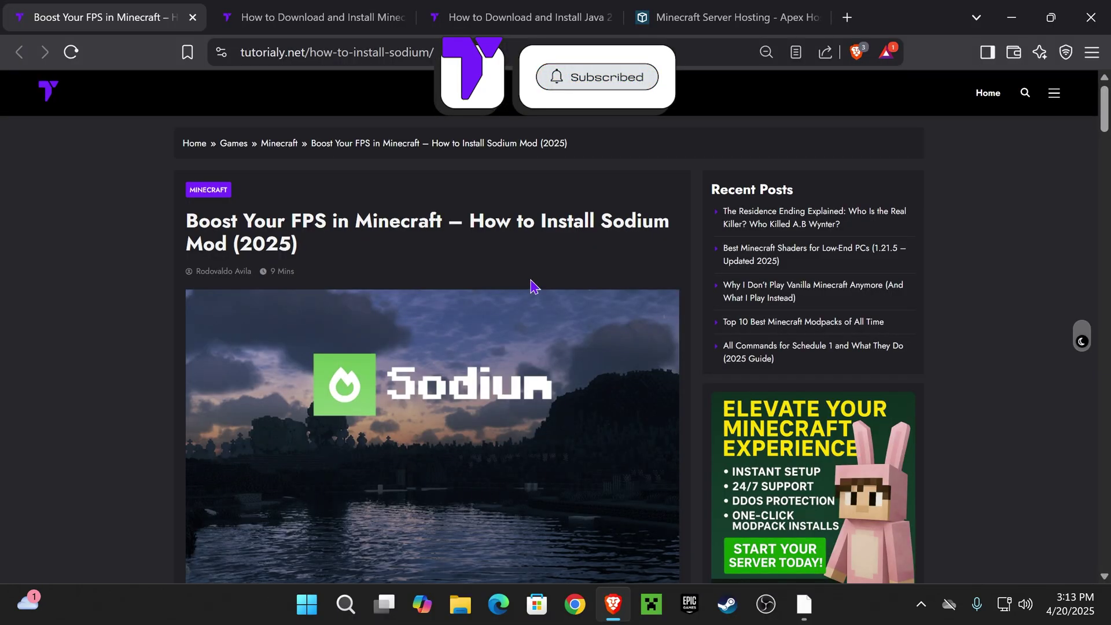
Open Sodium's Modrinth versions page through the Step 1 download section of the Sodium installation guide
{"action": "scroll", "coordinate": [531, 285], "scroll_direction": "down", "scroll_amount": 10}
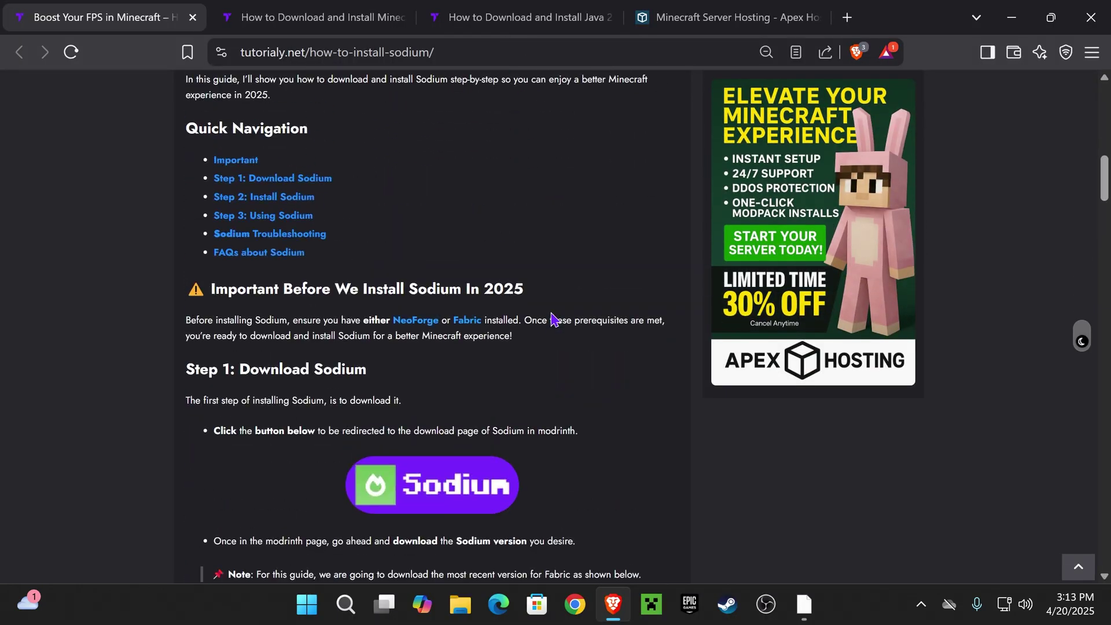
{"action": "scroll", "coordinate": [551, 317], "scroll_direction": "up", "scroll_amount": 10}
{"action": "scroll", "coordinate": [546, 317], "scroll_direction": "down", "scroll_amount": 8}
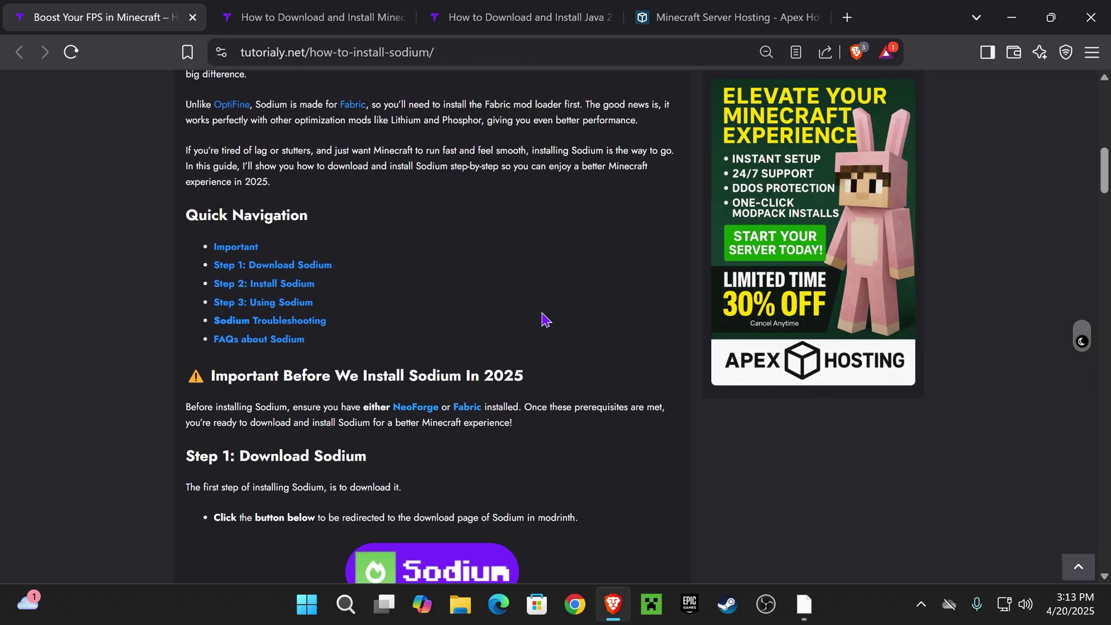
{"action": "scroll", "coordinate": [544, 318], "scroll_direction": "down", "scroll_amount": 4}
{"action": "scroll", "coordinate": [544, 319], "scroll_direction": "down", "scroll_amount": 13}
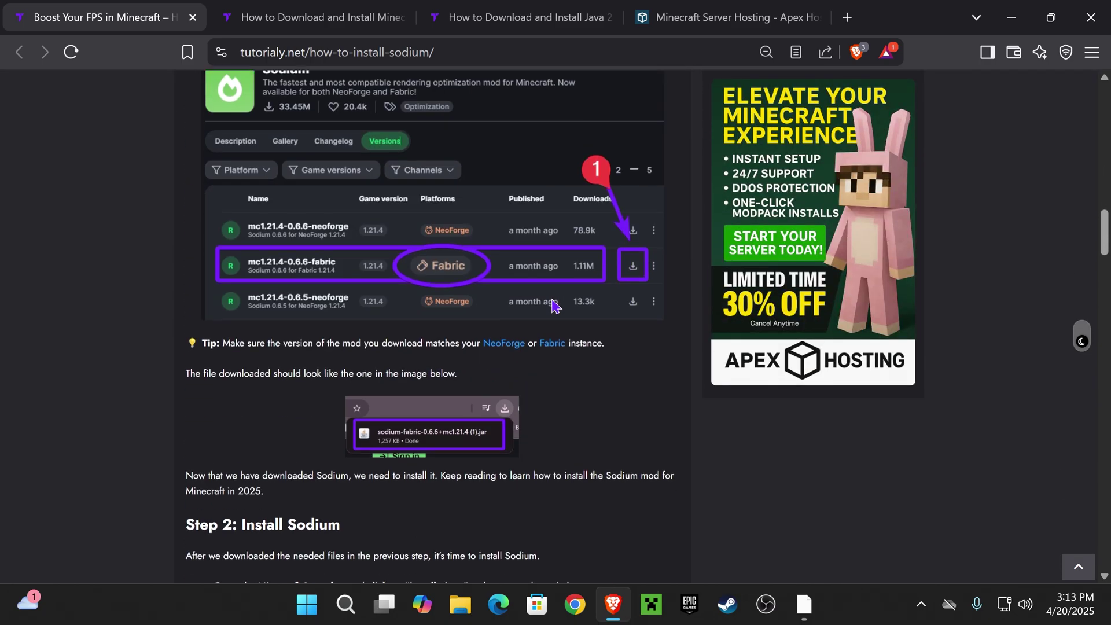
{"action": "scroll", "coordinate": [567, 317], "scroll_direction": "up", "scroll_amount": 15}
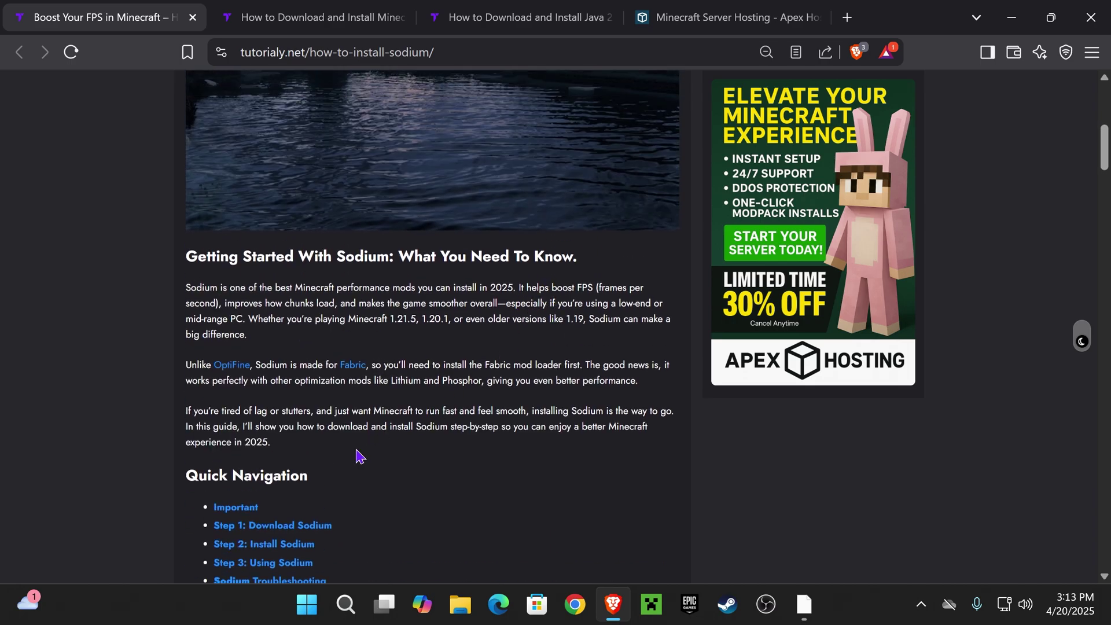
{"action": "left_click", "coordinate": [290, 526]}
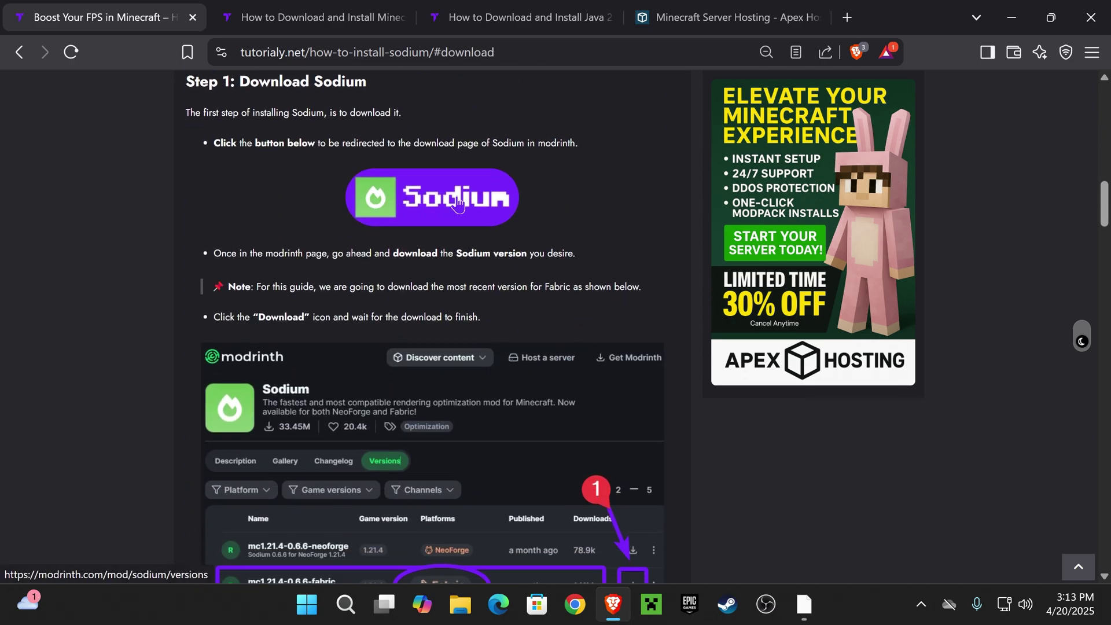
{"action": "left_click", "coordinate": [457, 201]}
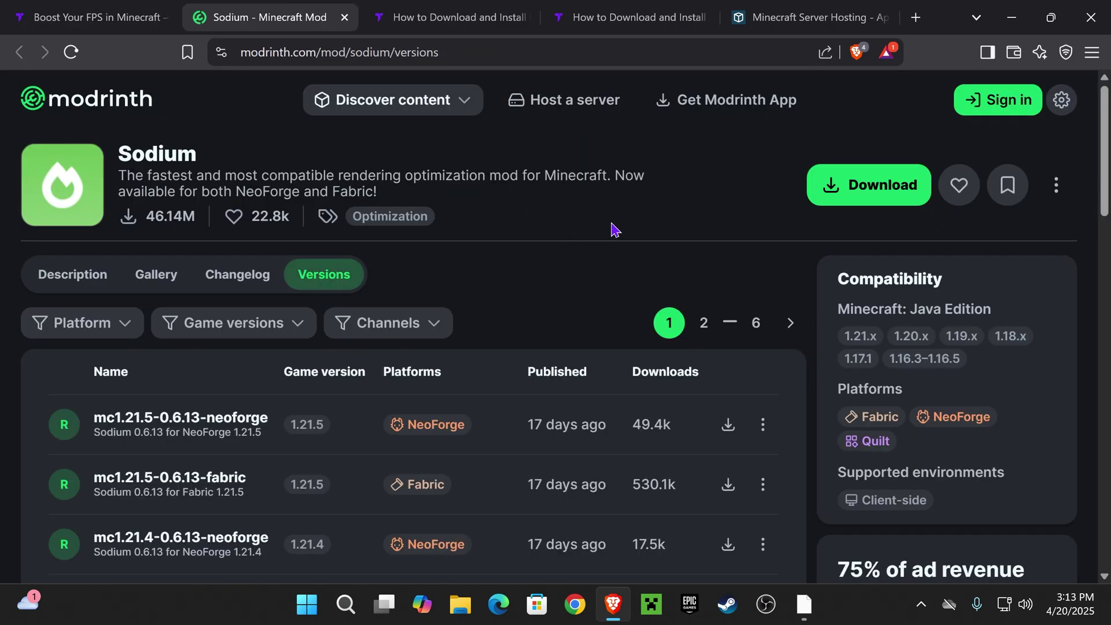
Filter the Sodium versions to game version 1.21.5 and download mc1.21.5-0.6.13-fabric into the Downloads folder
{"action": "scroll", "coordinate": [616, 221], "scroll_direction": "down", "scroll_amount": 2}
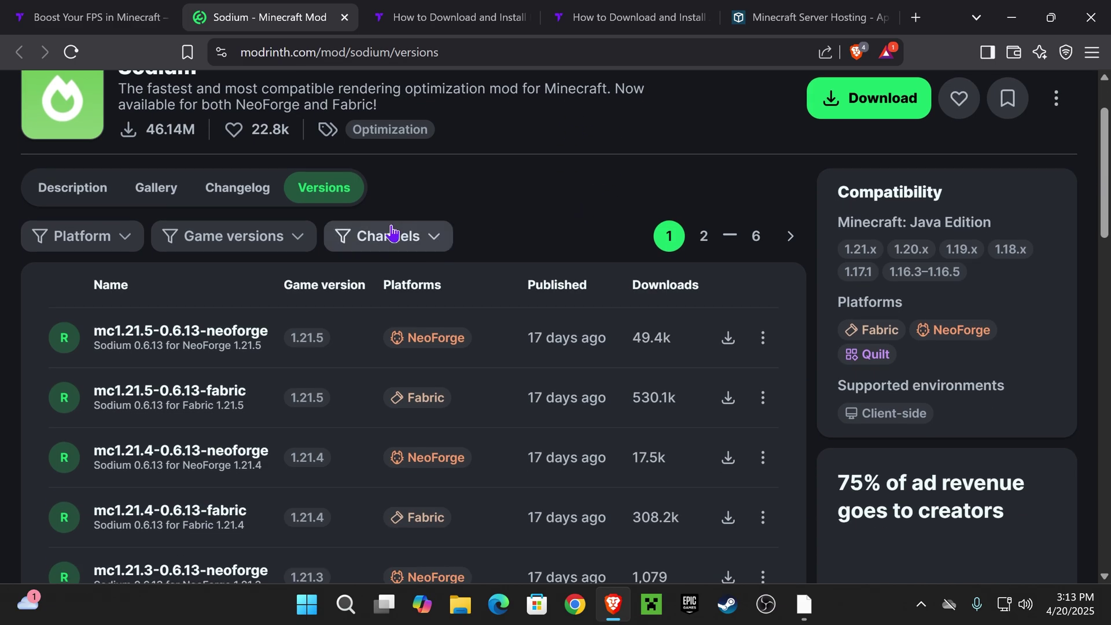
{"action": "left_click", "coordinate": [287, 237]}
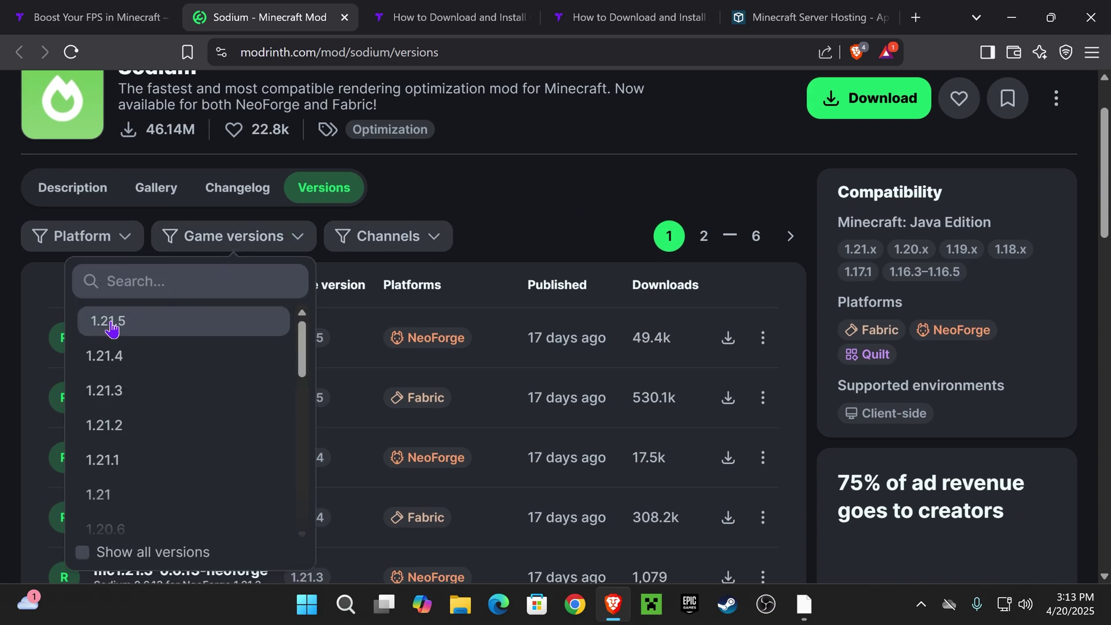
{"action": "left_click", "coordinate": [111, 321]}
{"action": "scroll", "coordinate": [602, 229], "scroll_direction": "down", "scroll_amount": 2}
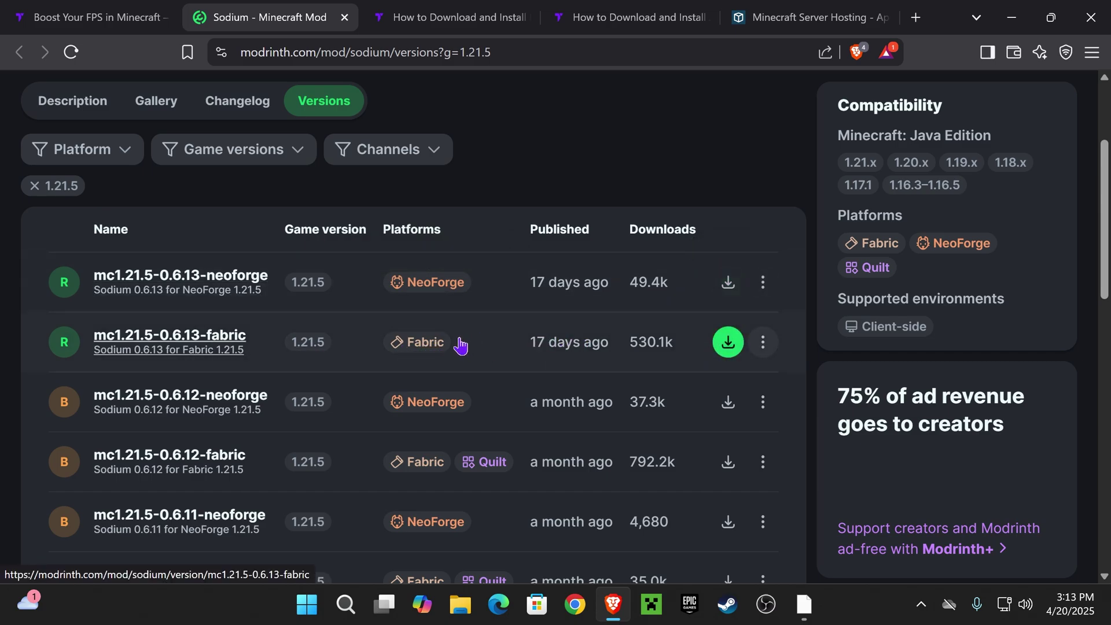
{"action": "left_click", "coordinate": [728, 344]}
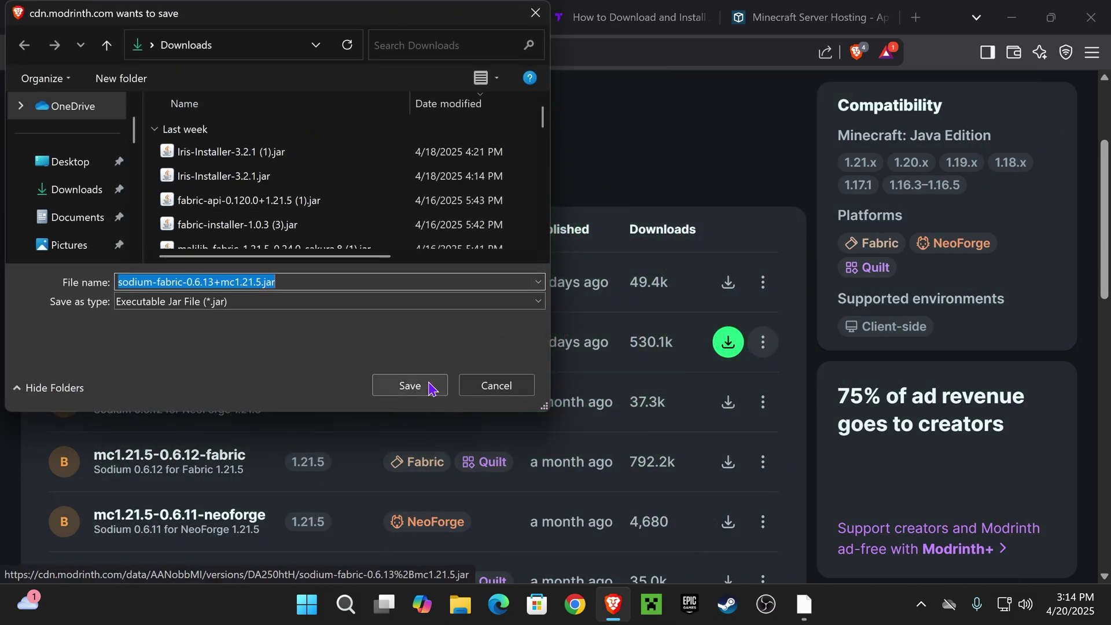
{"action": "left_click", "coordinate": [409, 385]}
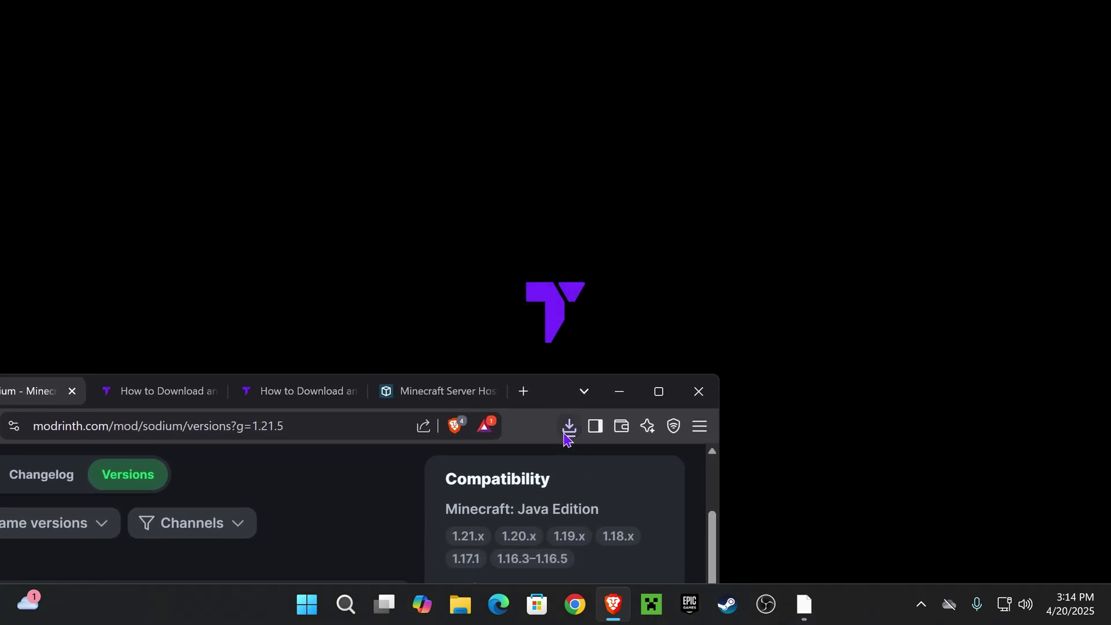
Copy sodium-fabric-0.6.13+mc1.21.5.jar from the recent downloads onto the desktop
{"action": "left_click", "coordinate": [568, 429]}
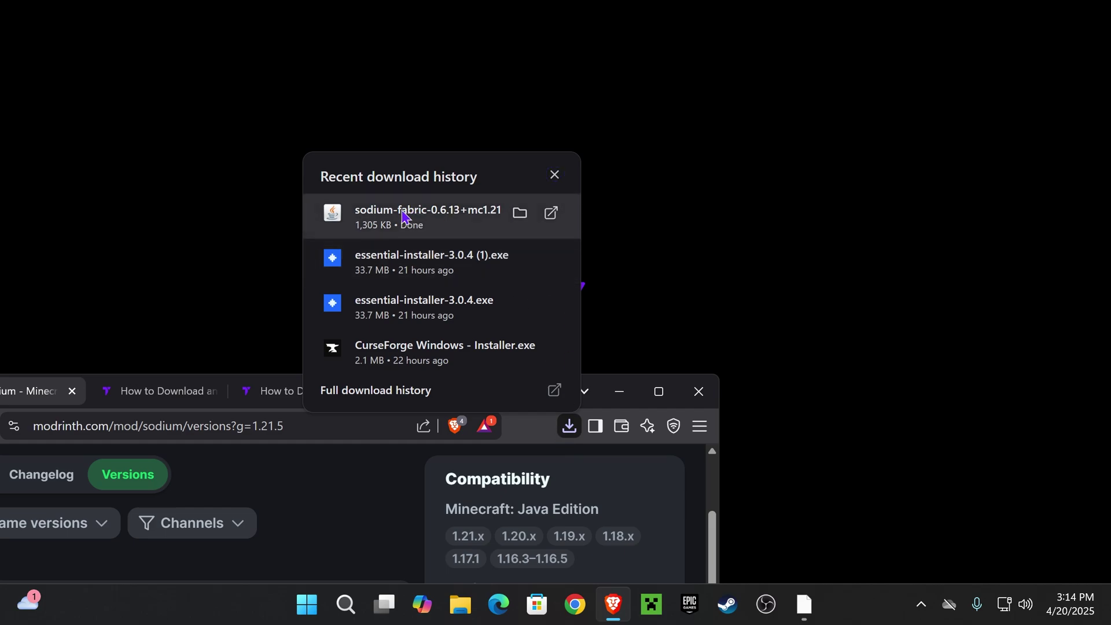
{"action": "left_click_drag", "start_coordinate": [403, 216], "coordinate": [733, 196]}
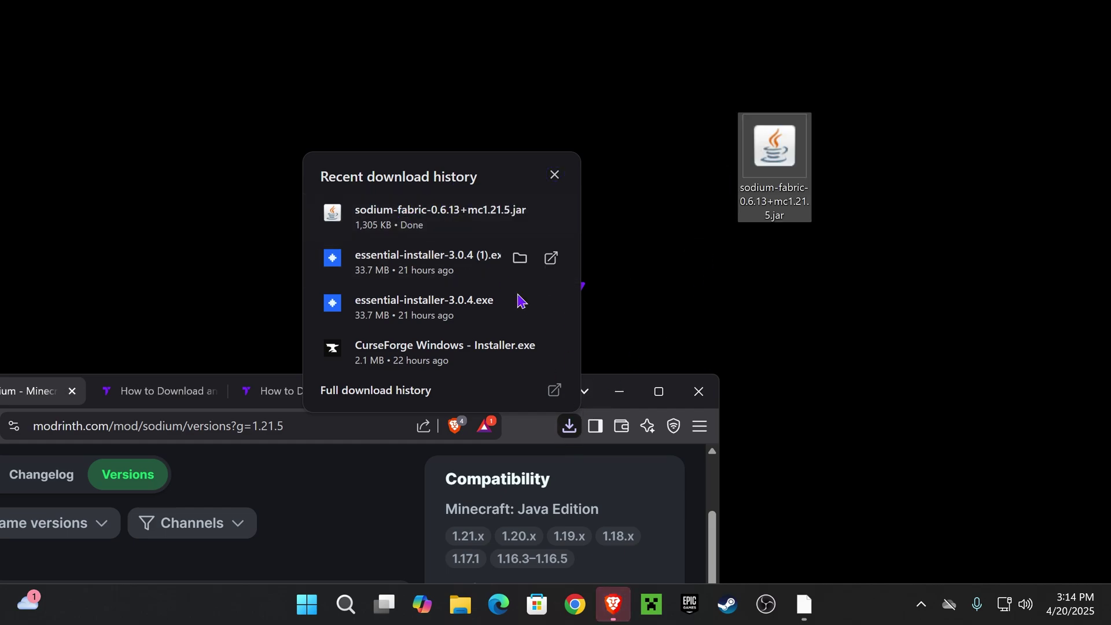
{"action": "left_click", "coordinate": [572, 435]}
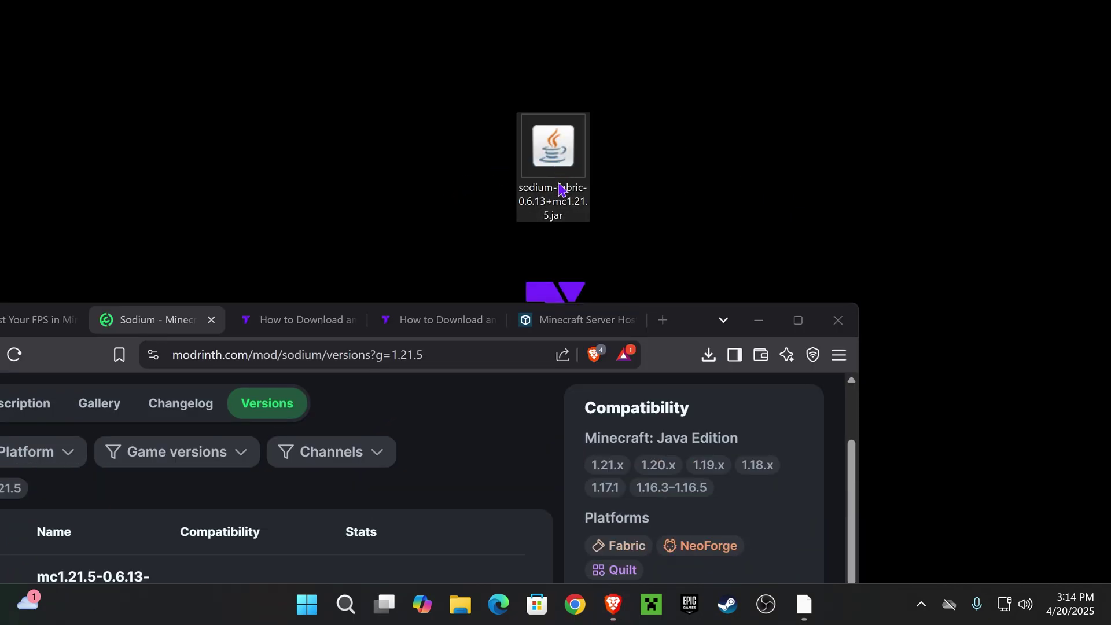
Restore the browser to full size and open the Fabric installer page through Step 1 of the Fabric mod loader guide
{"action": "double_click", "coordinate": [693, 319]}
{"action": "left_click", "coordinate": [454, 20]}
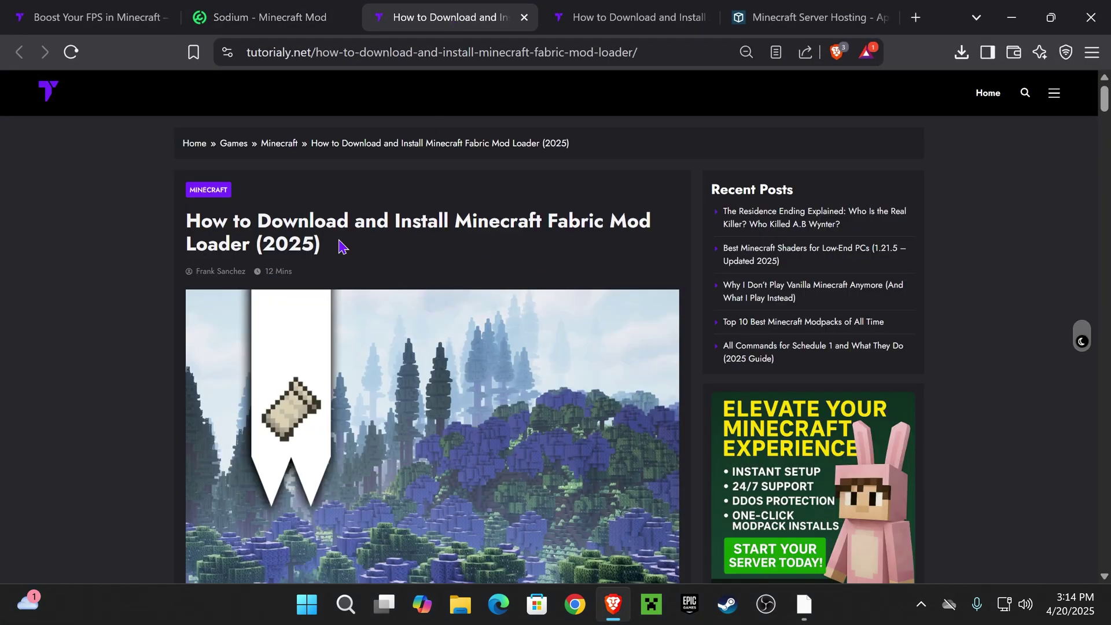
{"action": "left_click", "coordinate": [390, 250]}
{"action": "scroll", "coordinate": [468, 243], "scroll_direction": "down", "scroll_amount": 20}
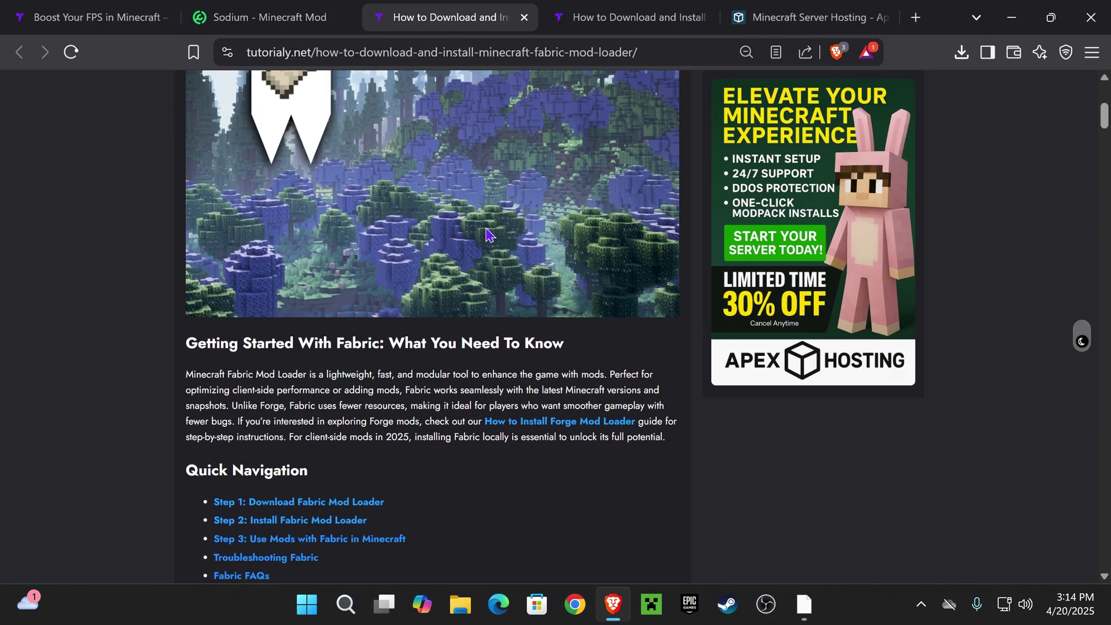
{"action": "scroll", "coordinate": [572, 269], "scroll_direction": "down", "scroll_amount": 10}
{"action": "scroll", "coordinate": [574, 301], "scroll_direction": "up", "scroll_amount": 15}
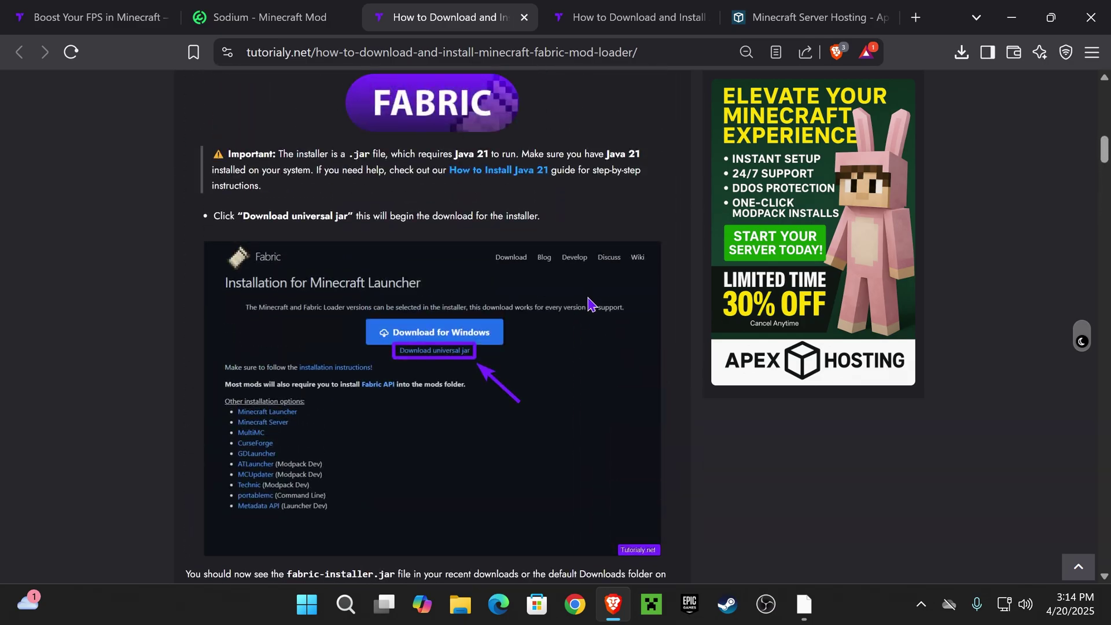
{"action": "scroll", "coordinate": [584, 313], "scroll_direction": "up", "scroll_amount": 5}
{"action": "scroll", "coordinate": [589, 331], "scroll_direction": "down", "scroll_amount": 15}
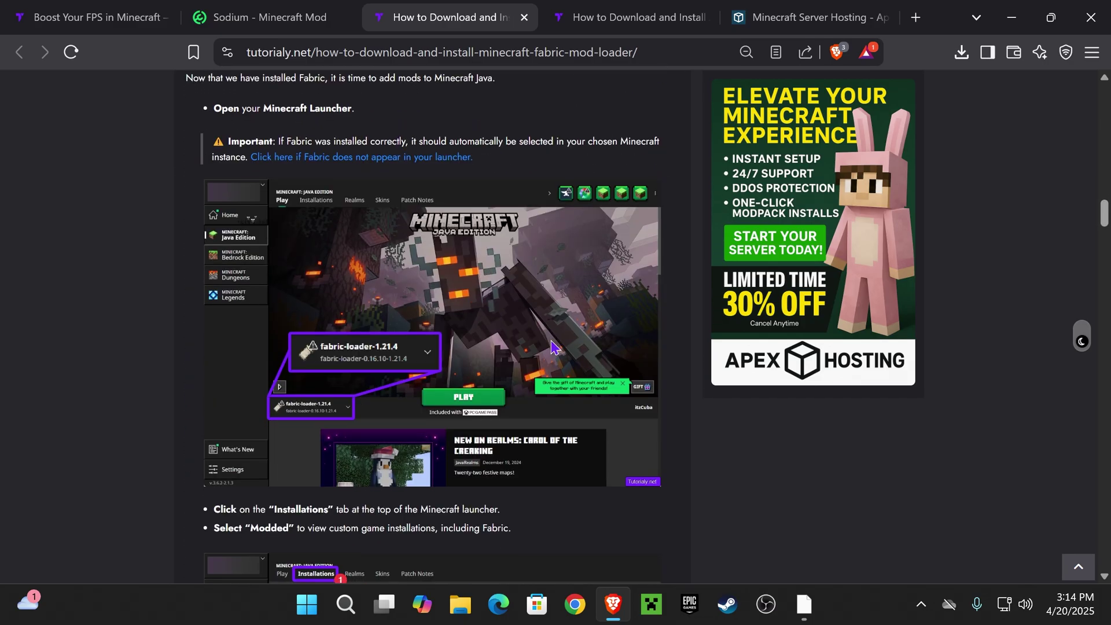
{"action": "scroll", "coordinate": [553, 345], "scroll_direction": "up", "scroll_amount": 15}
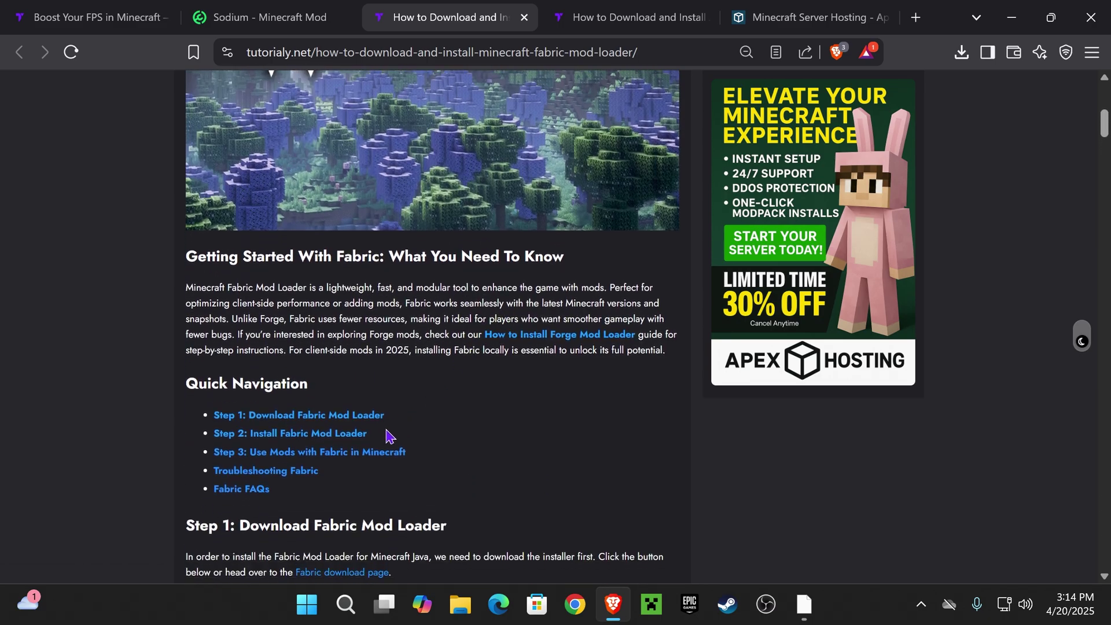
{"action": "left_click", "coordinate": [360, 416]}
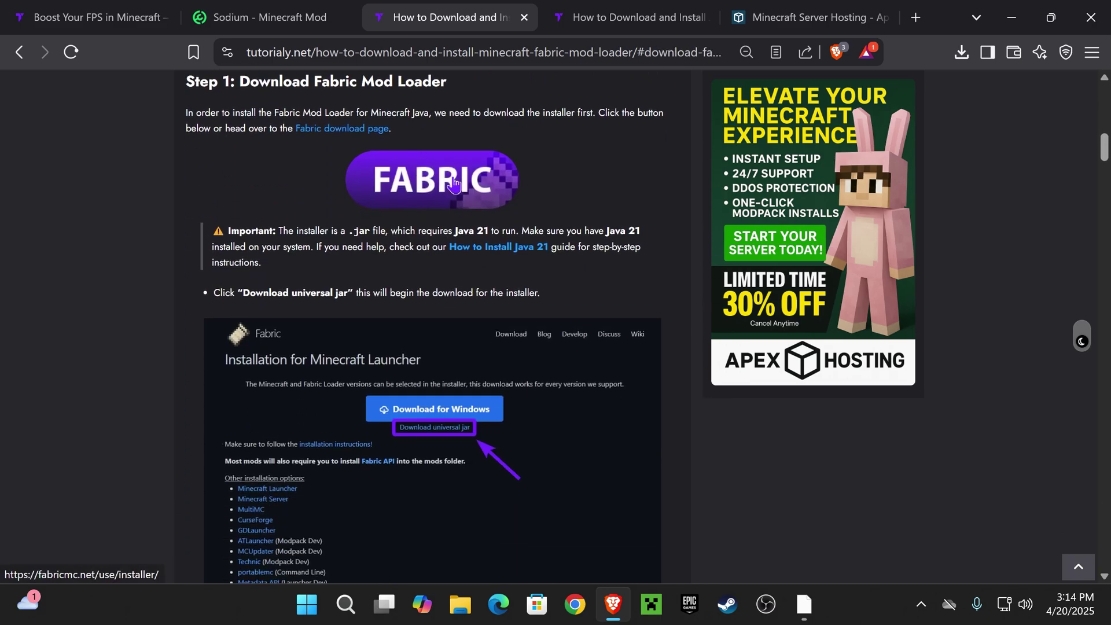
{"action": "left_click", "coordinate": [449, 187]}
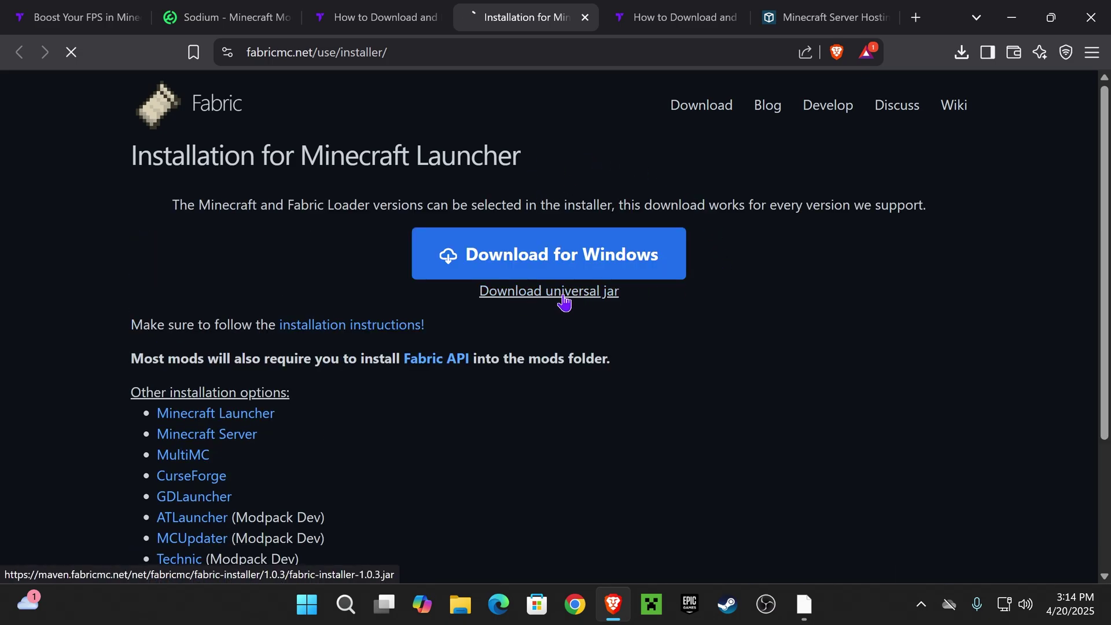
Save Fabric's universal installer jar, copy it from the recent downloads to the desktop, and get the browser out of the way
{"action": "left_click", "coordinate": [409, 386]}
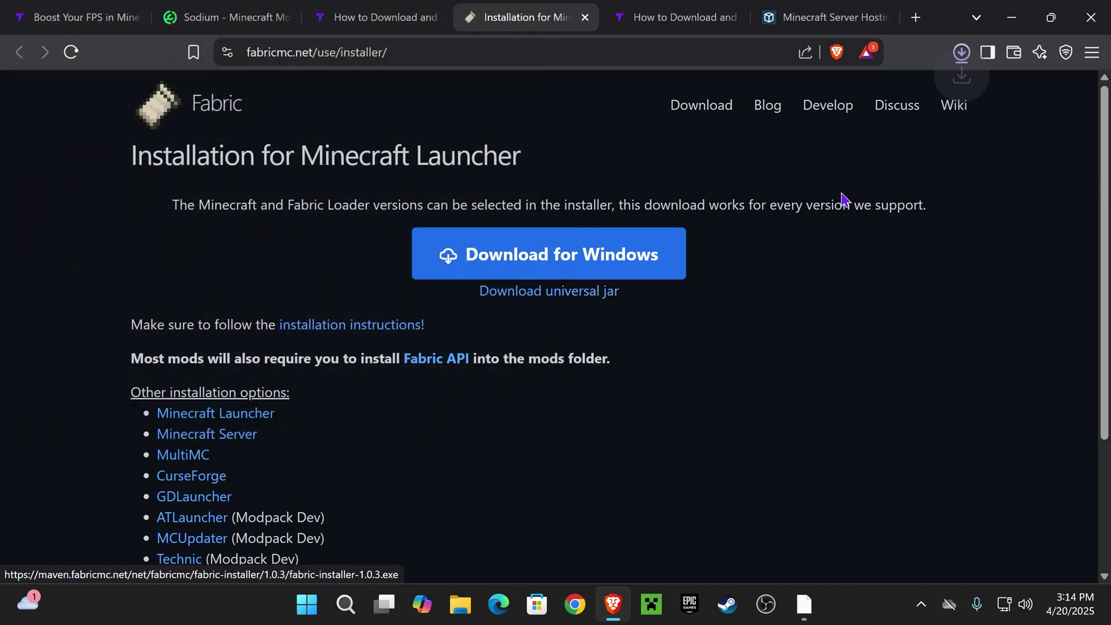
{"action": "left_click_drag", "start_coordinate": [943, 21], "coordinate": [519, 386]}
{"action": "left_click", "coordinate": [537, 408]}
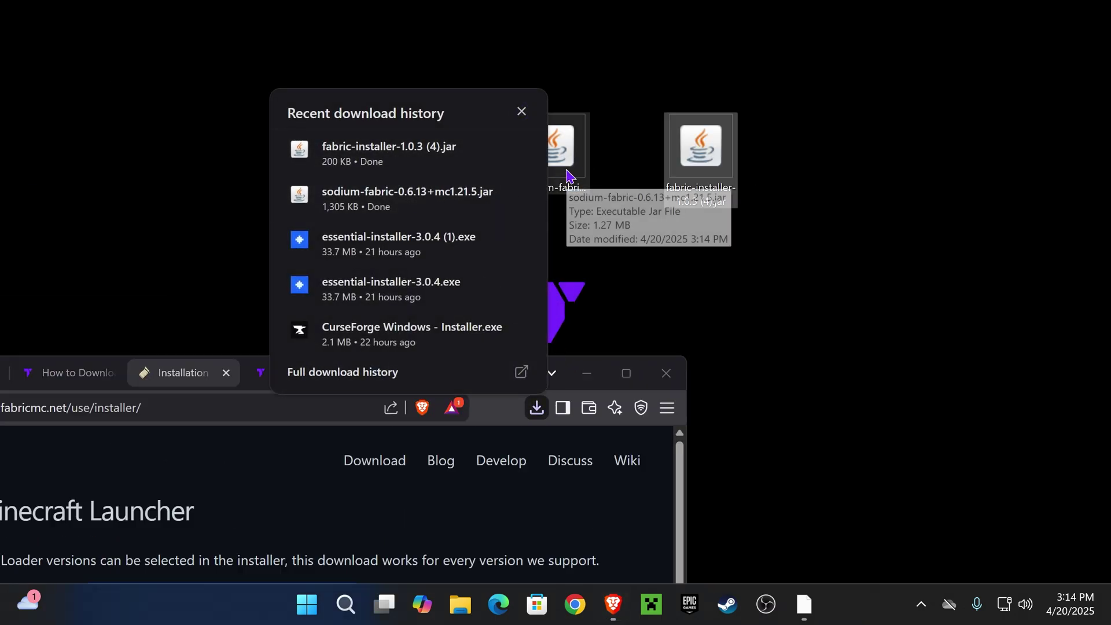
{"action": "left_click", "coordinate": [587, 382]}
Place the Fabric installer jar below the Sodium file on the desktop and run it
{"action": "left_click_drag", "start_coordinate": [701, 199], "coordinate": [446, 298]}
{"action": "left_click", "coordinate": [704, 255]}
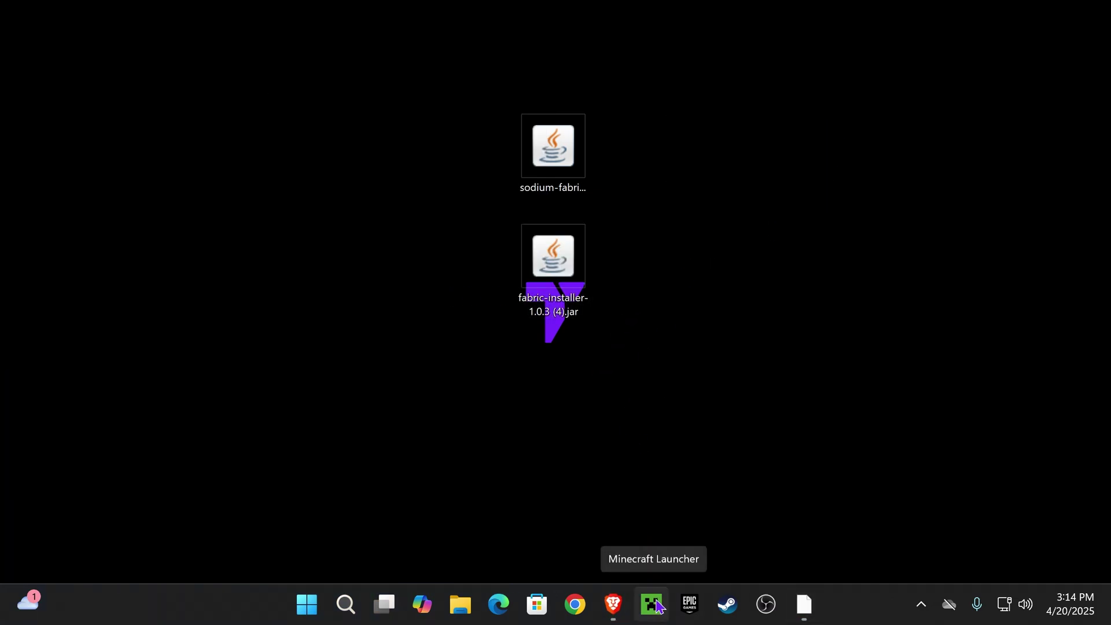
{"action": "double_click", "coordinate": [563, 259]}
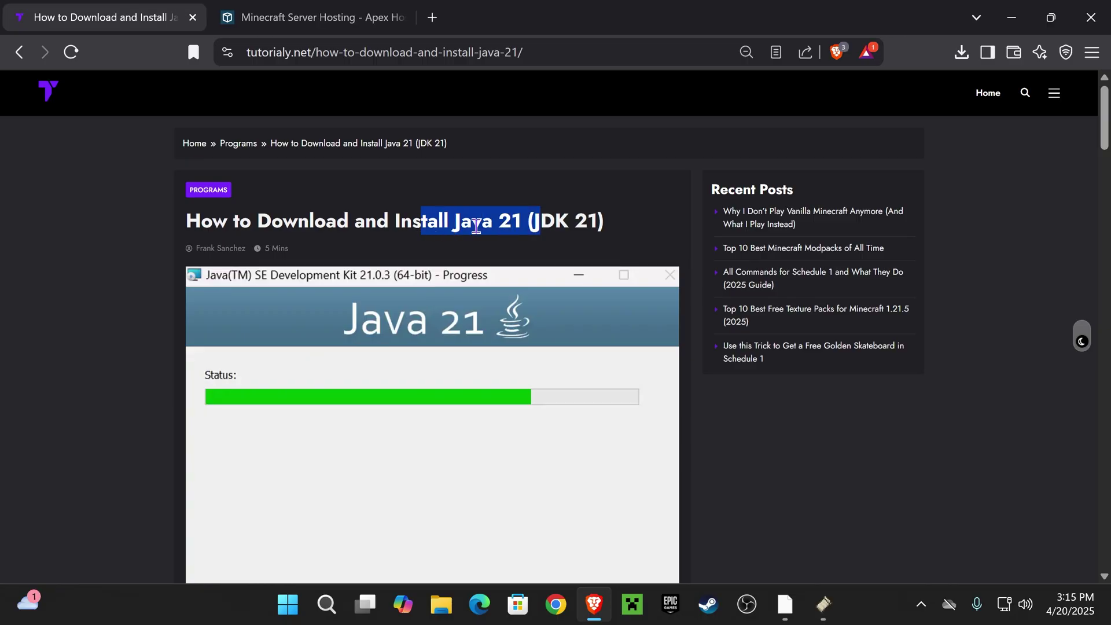
Examine the Java 21 (JDK 21) guide for its download and installation instructions
{"action": "left_click", "coordinate": [476, 226]}
{"action": "scroll", "coordinate": [580, 228], "scroll_direction": "down", "scroll_amount": 15}
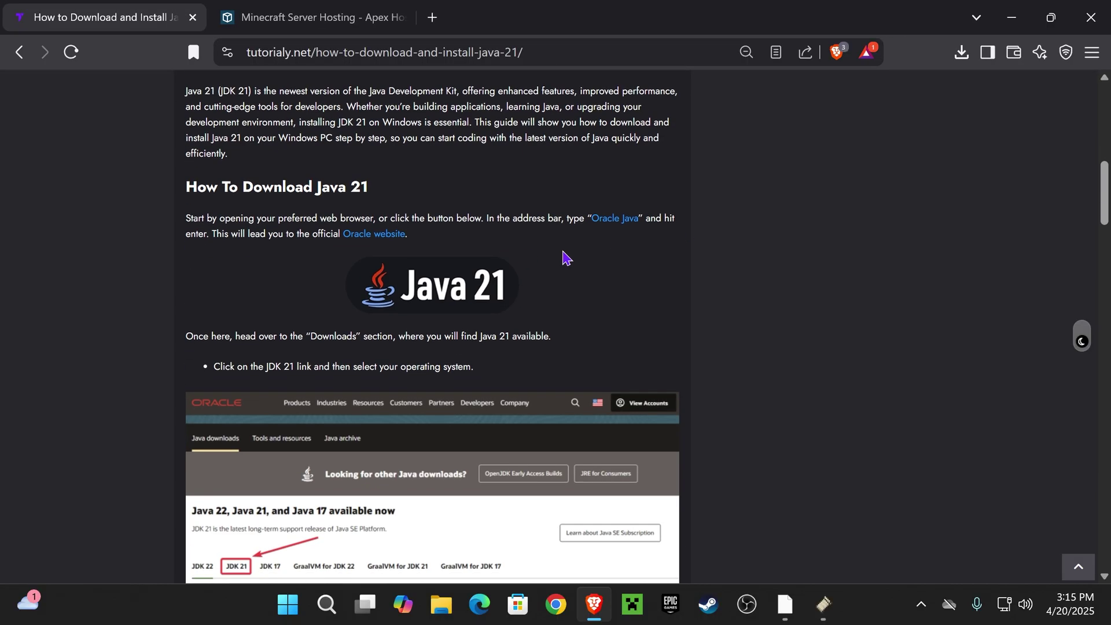
{"action": "scroll", "coordinate": [596, 240], "scroll_direction": "up", "scroll_amount": 6}
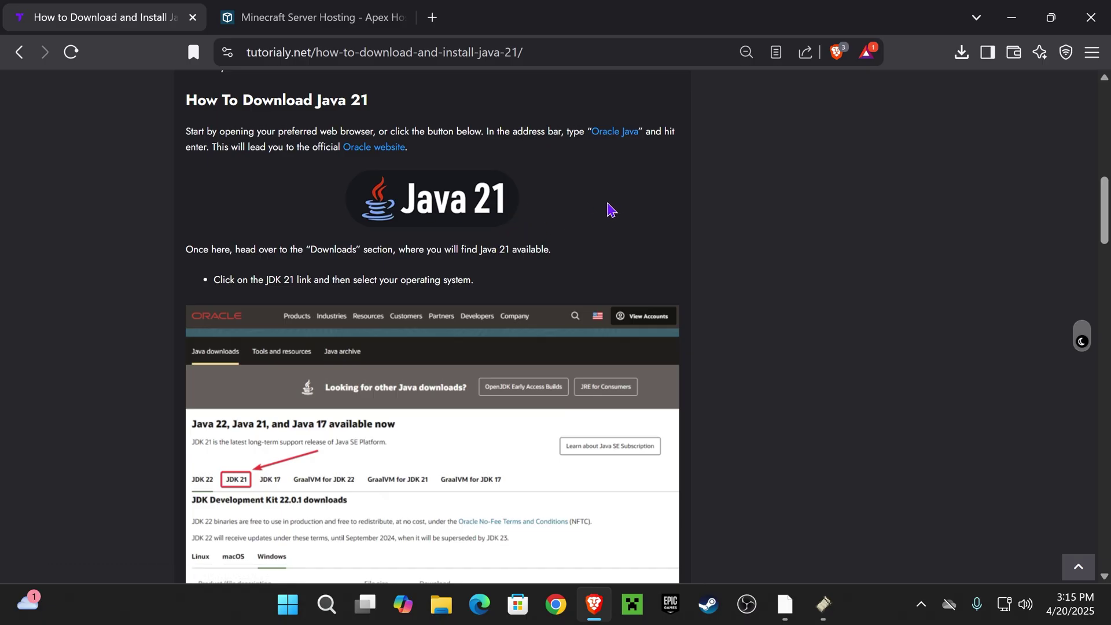
{"action": "scroll", "coordinate": [618, 206], "scroll_direction": "up", "scroll_amount": 9}
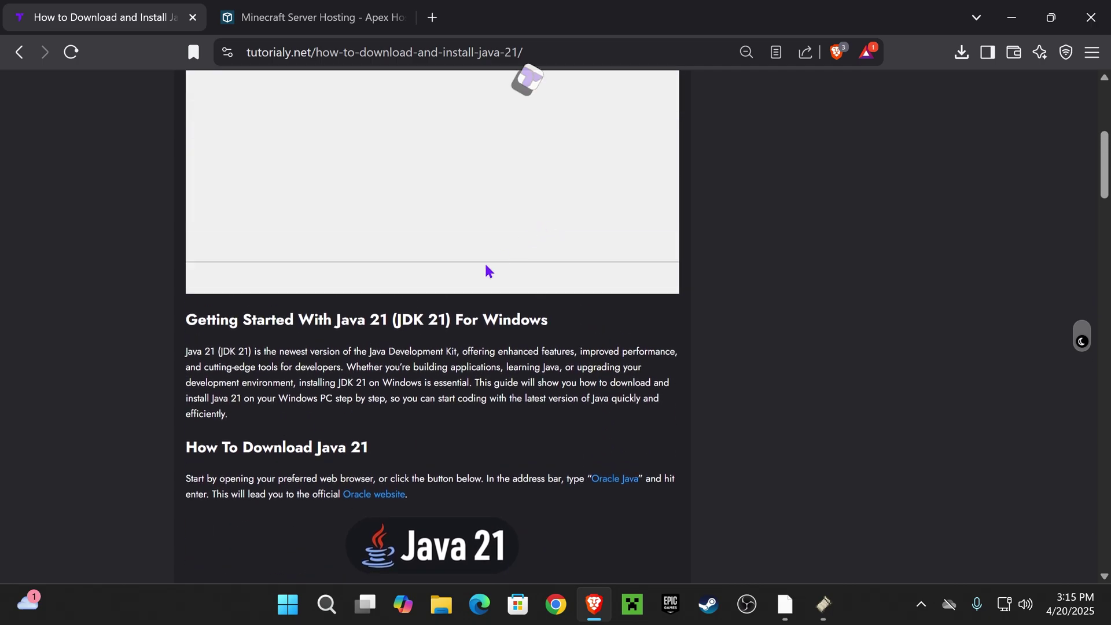
{"action": "scroll", "coordinate": [478, 352], "scroll_direction": "up", "scroll_amount": 3}
{"action": "scroll", "coordinate": [471, 243], "scroll_direction": "down", "scroll_amount": 10}
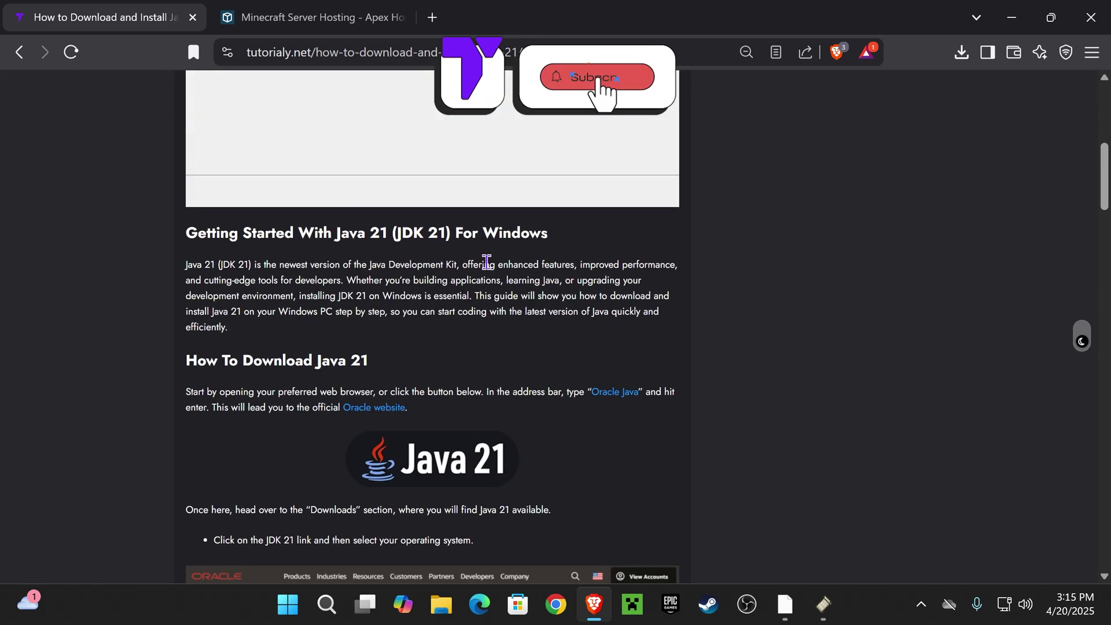
{"action": "scroll", "coordinate": [398, 253], "scroll_direction": "down", "scroll_amount": 4}
{"action": "scroll", "coordinate": [362, 263], "scroll_direction": "down", "scroll_amount": 20}
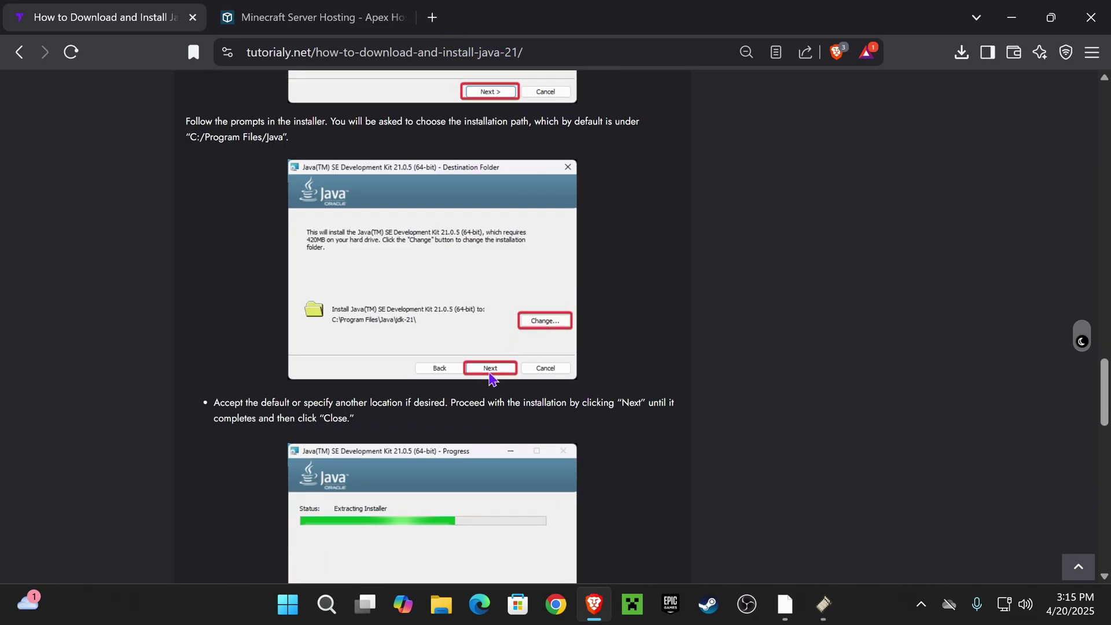
{"action": "scroll", "coordinate": [489, 377], "scroll_direction": "down", "scroll_amount": 6}
{"action": "scroll", "coordinate": [344, 210], "scroll_direction": "up", "scroll_amount": 6}
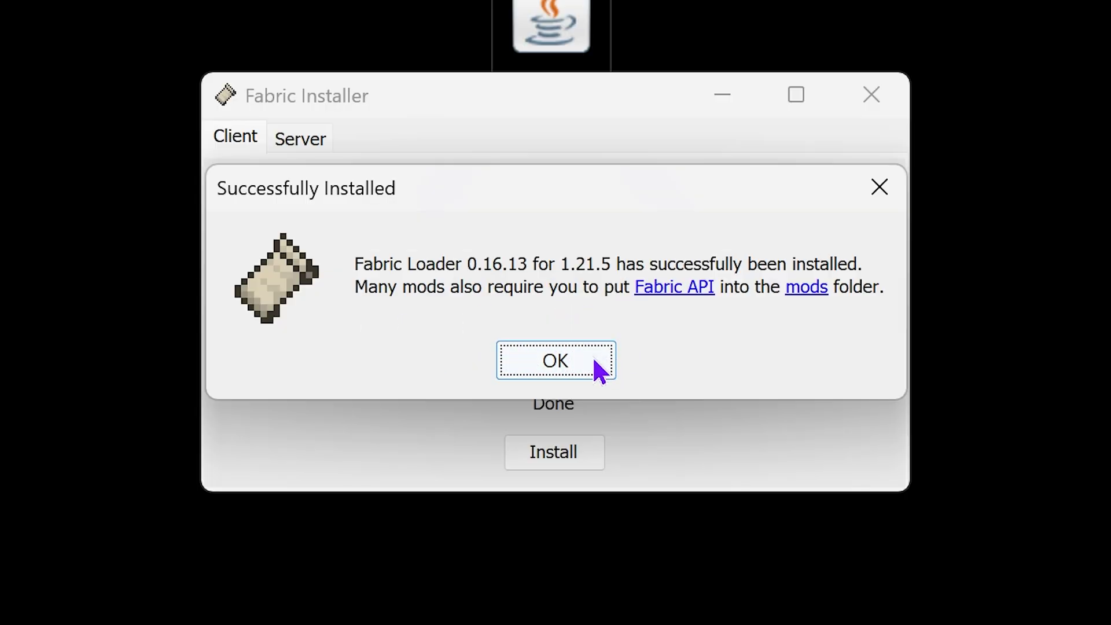
Dismiss the installation message, close the Fabric Installer, and delete its jar from the desktop
{"action": "left_click", "coordinate": [593, 361]}
{"action": "left_click", "coordinate": [870, 94]}
{"action": "left_click_drag", "start_coordinate": [736, 347], "coordinate": [438, 258]}
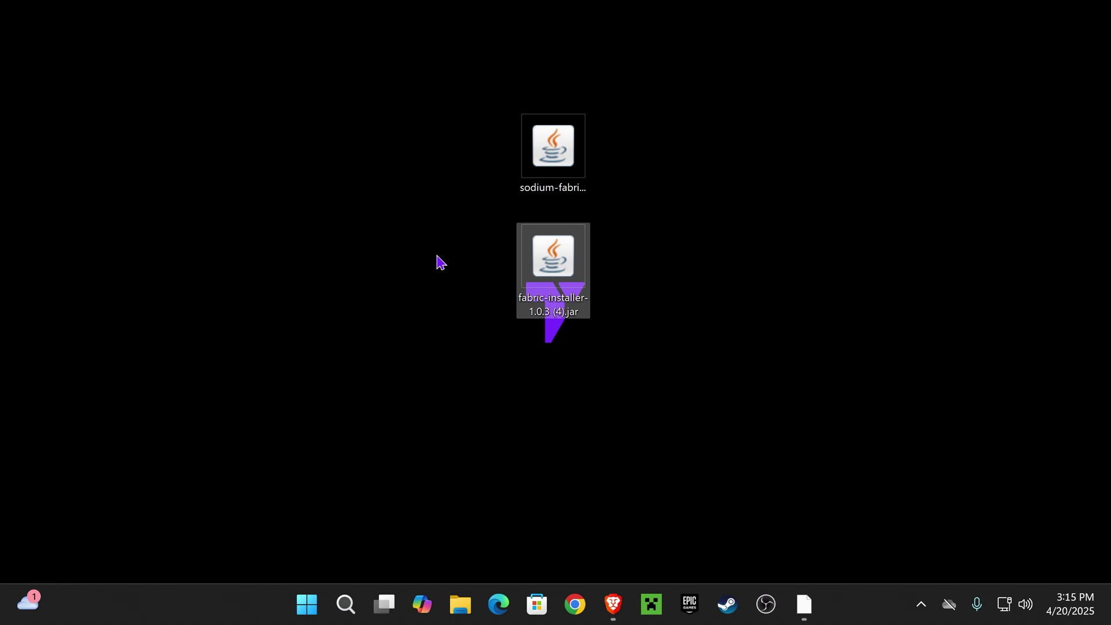
{"action": "key", "text": "Delete"}
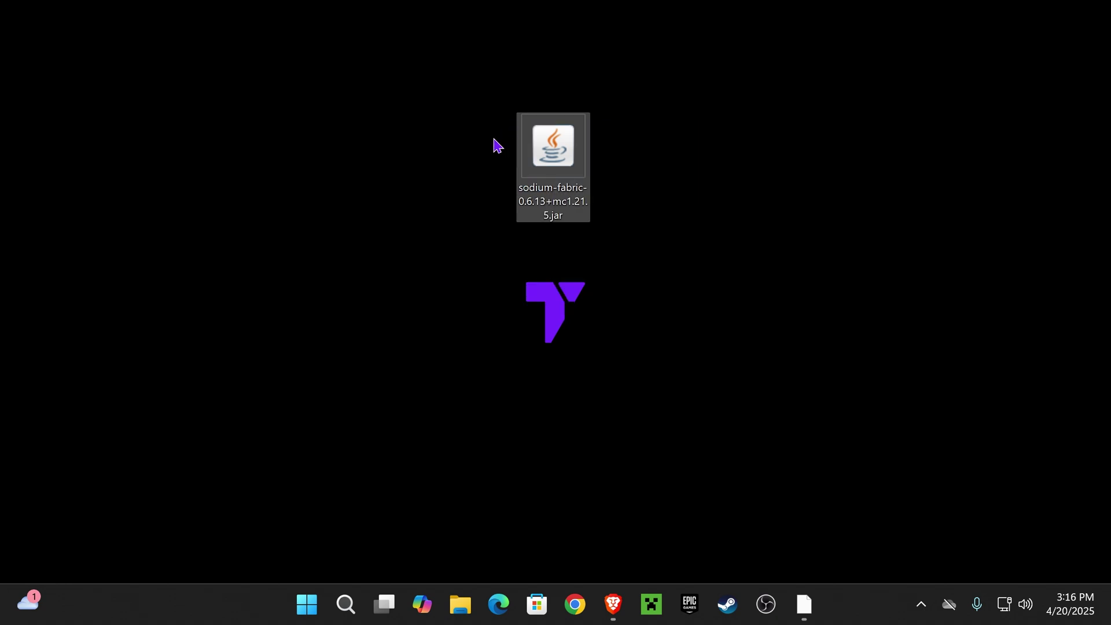
Open the Minecraft Launcher
{"action": "left_click", "coordinate": [656, 603]}
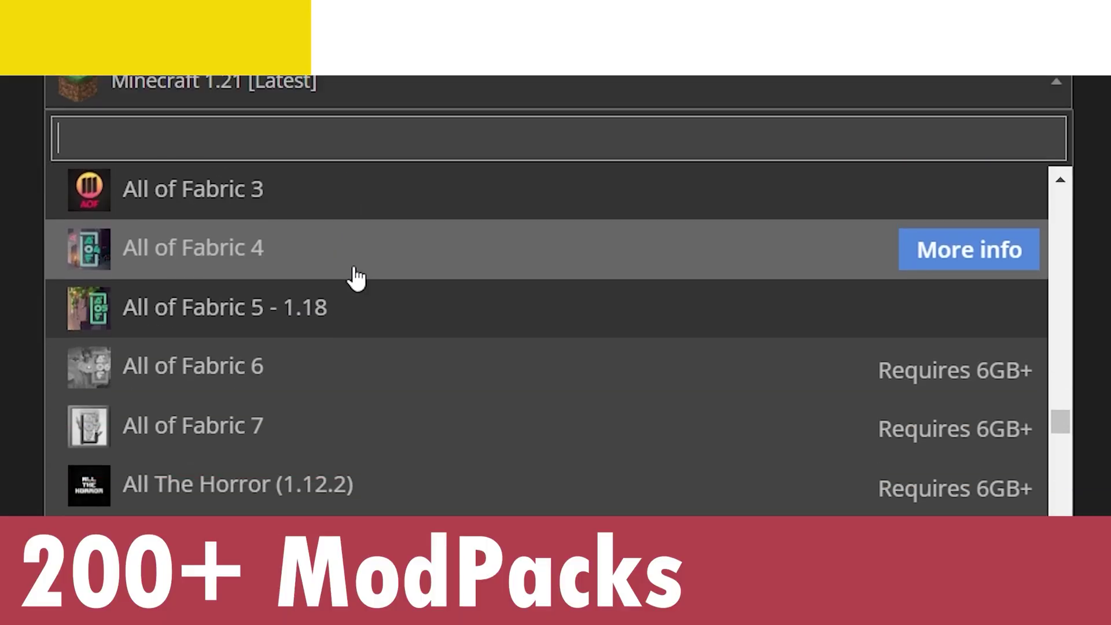
{"action": "scroll", "coordinate": [359, 278], "scroll_direction": "down", "scroll_amount": 8}
{"action": "scroll", "coordinate": [423, 266], "scroll_direction": "down", "scroll_amount": 7}
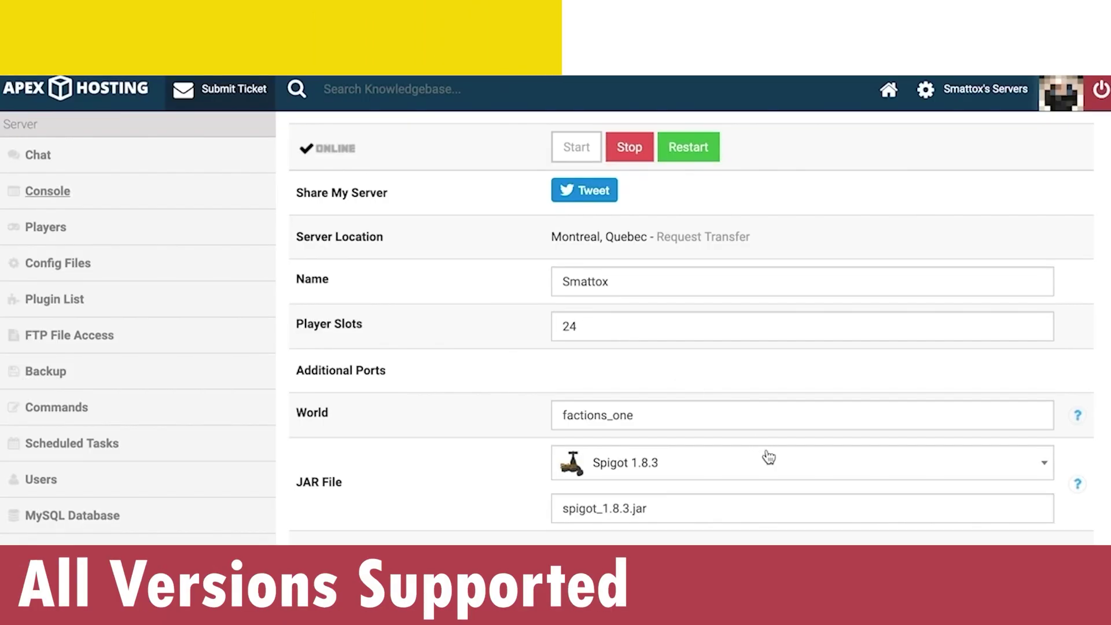
{"action": "left_click", "coordinate": [768, 458]}
{"action": "left_click", "coordinate": [754, 279]}
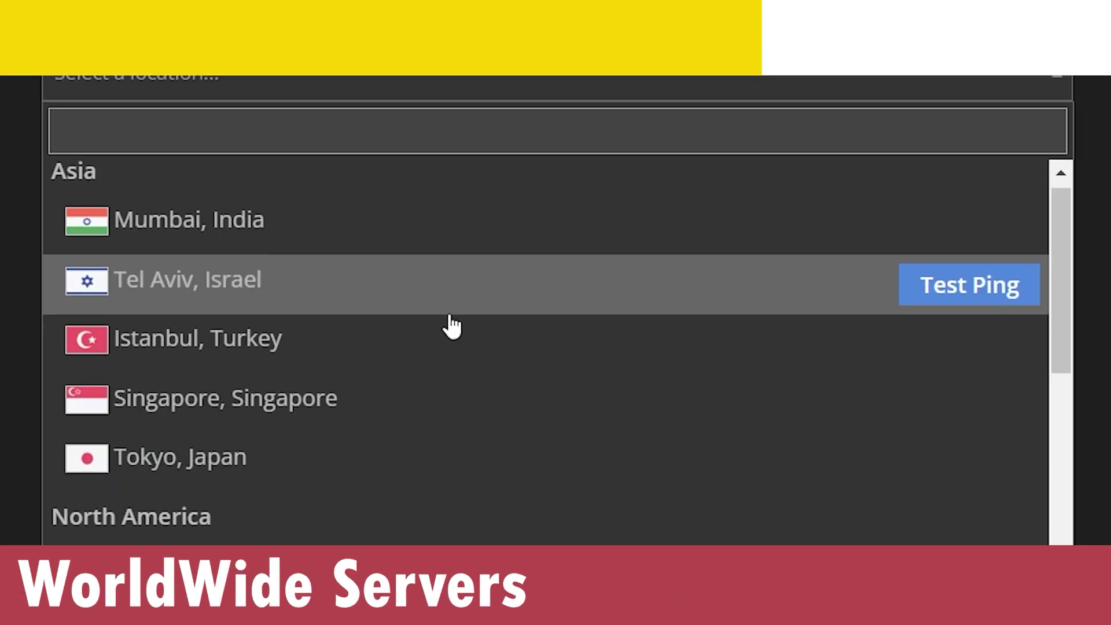
{"action": "scroll", "coordinate": [453, 322], "scroll_direction": "down", "scroll_amount": 10}
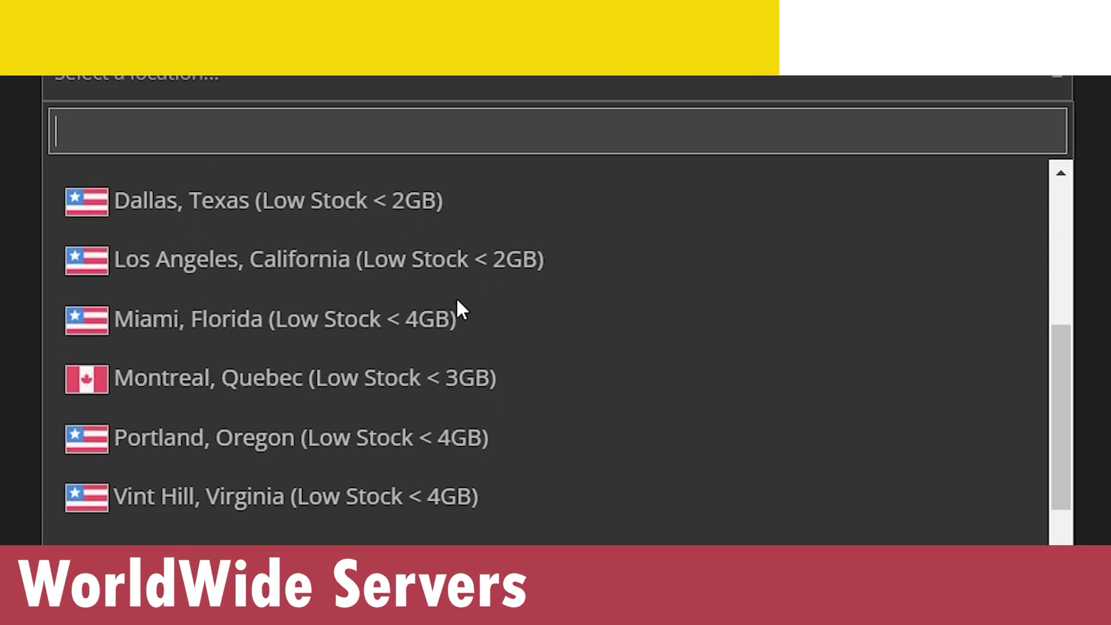
{"action": "scroll", "coordinate": [526, 408], "scroll_direction": "up", "scroll_amount": 10}
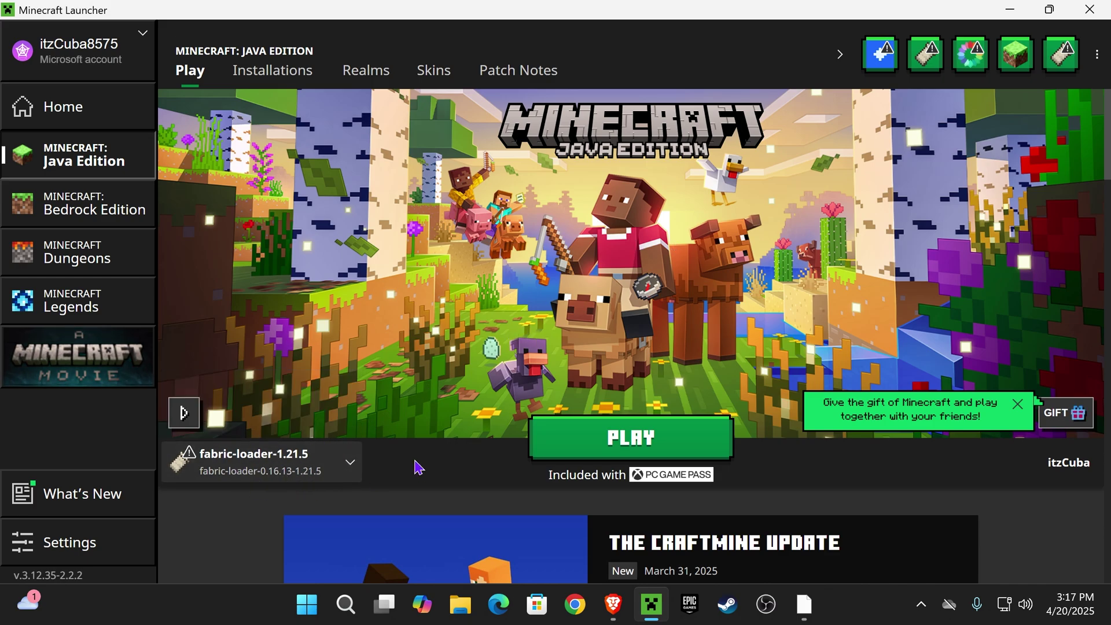
List the Java Edition installations and make sure modded versions are included
{"action": "left_click", "coordinate": [273, 79]}
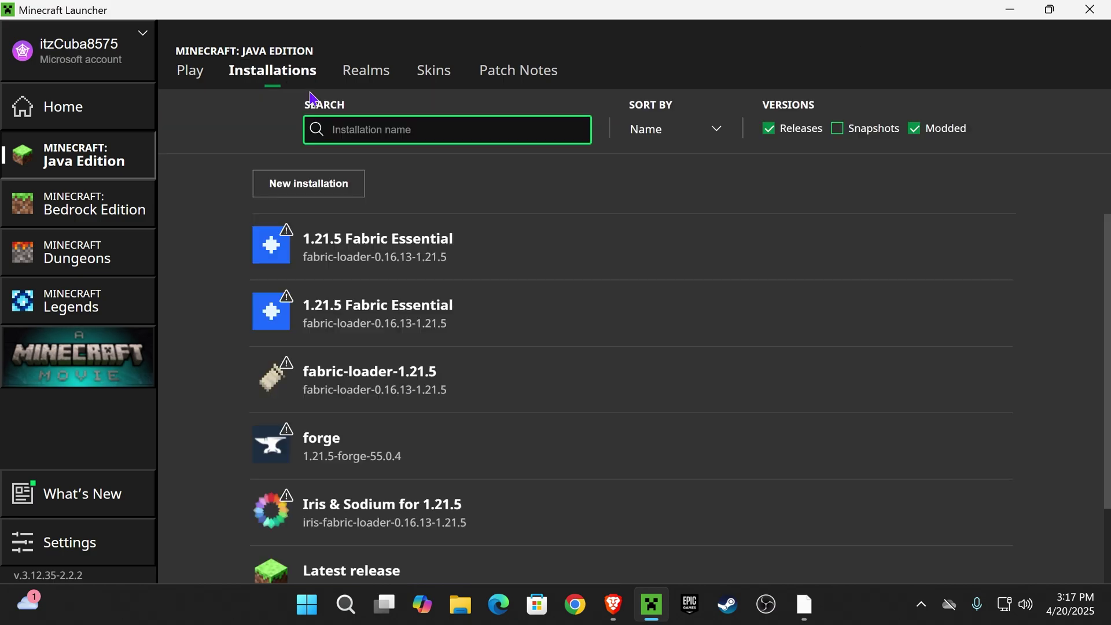
{"action": "left_click", "coordinate": [915, 128]}
{"action": "left_click", "coordinate": [914, 129]}
{"action": "scroll", "coordinate": [746, 349], "scroll_direction": "down", "scroll_amount": 2}
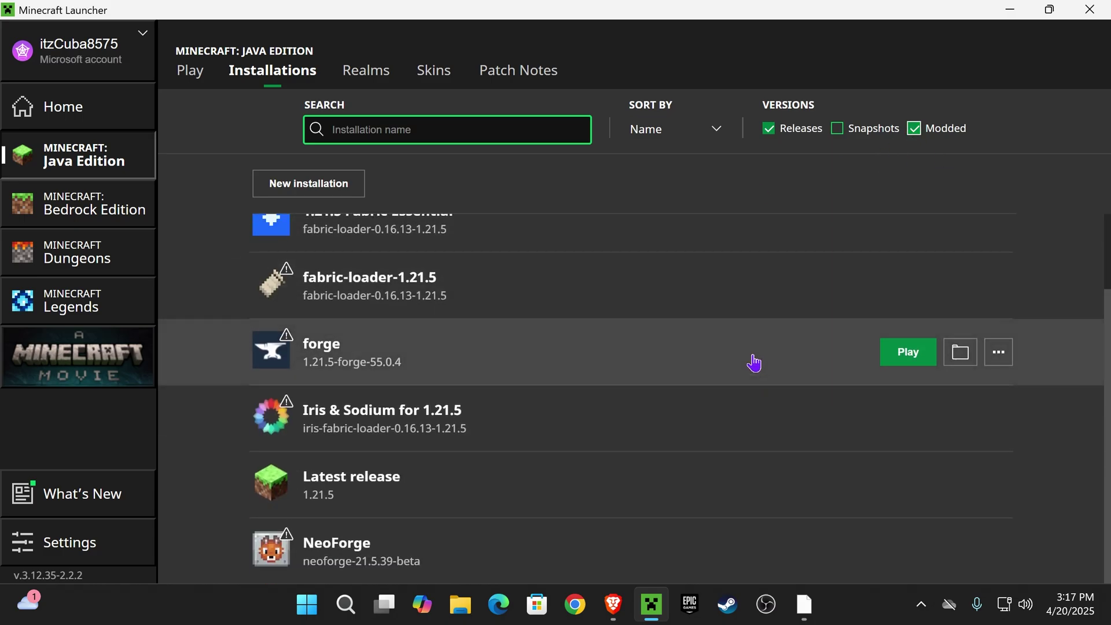
{"action": "scroll", "coordinate": [729, 371], "scroll_direction": "up", "scroll_amount": 2}
{"action": "left_click", "coordinate": [914, 129]}
{"action": "left_click", "coordinate": [914, 128]}
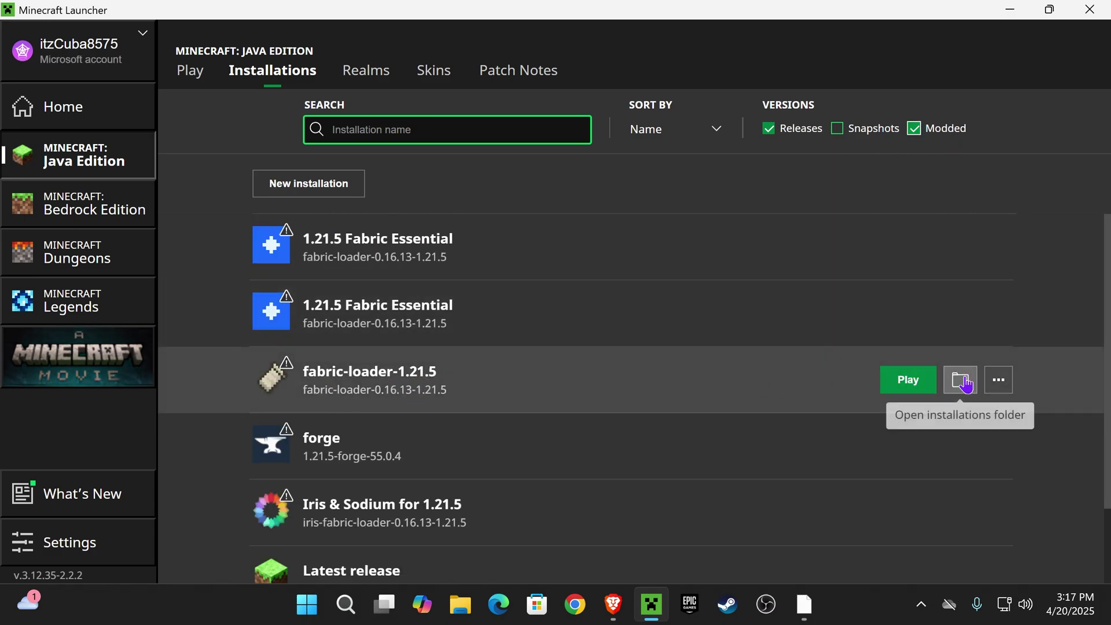
Open the game folder of the fabric-loader-1.21.5 installation and delete its existing mods folder
{"action": "left_click", "coordinate": [961, 382]}
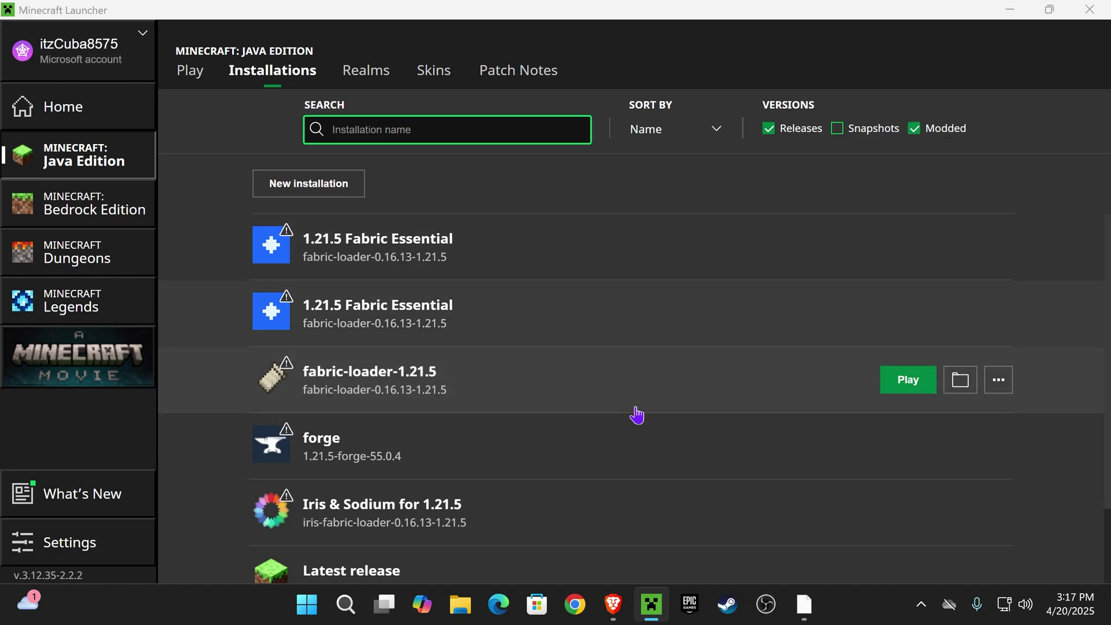
{"action": "scroll", "coordinate": [816, 265], "scroll_direction": "down", "scroll_amount": 1}
{"action": "scroll", "coordinate": [770, 284], "scroll_direction": "up", "scroll_amount": 1}
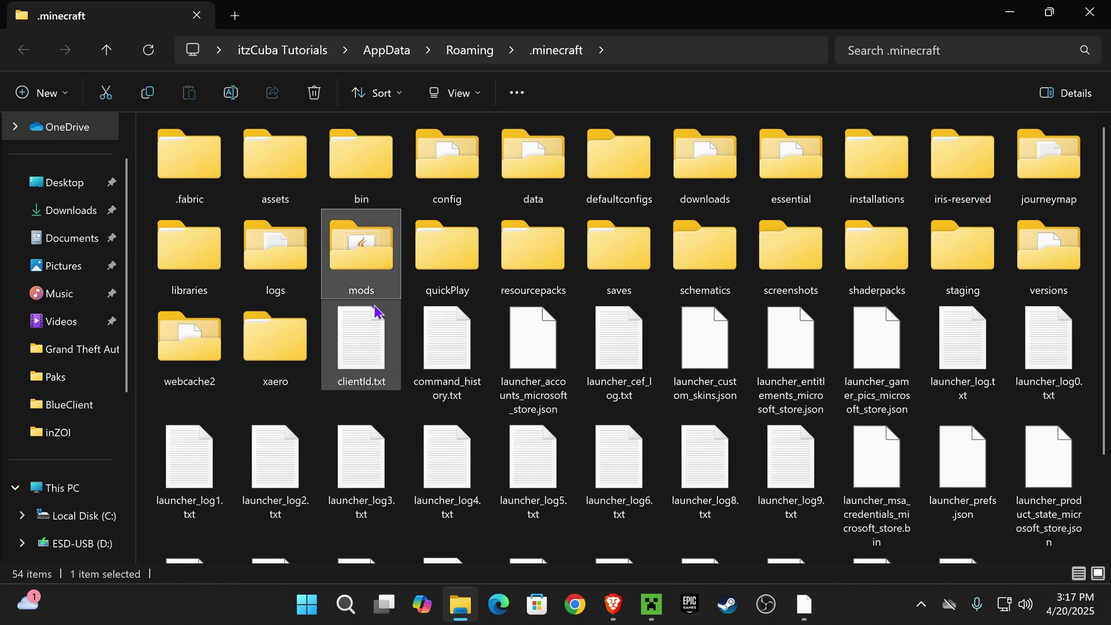
{"action": "key", "text": "Delete"}
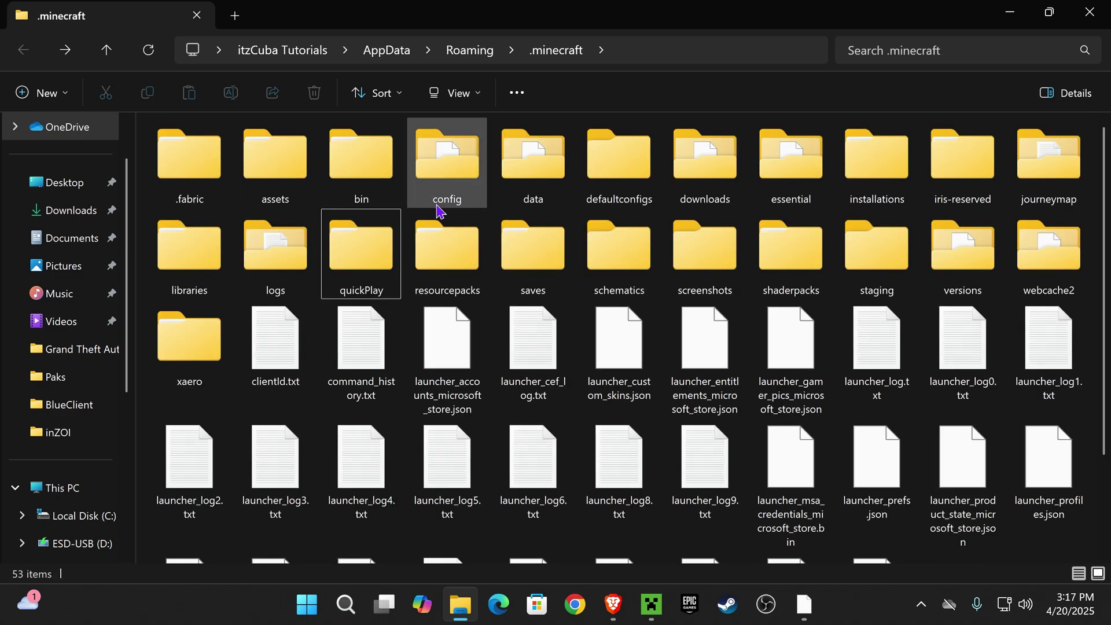
Create a new folder named mods inside the .minecraft folder
{"action": "left_click", "coordinate": [53, 94]}
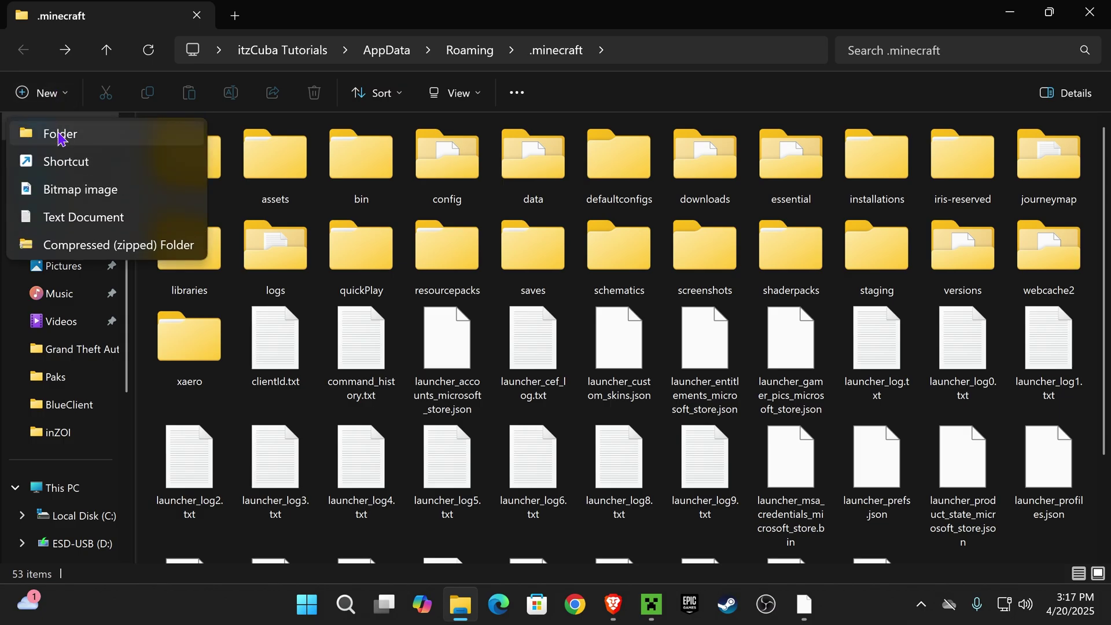
{"action": "left_click", "coordinate": [54, 131]}
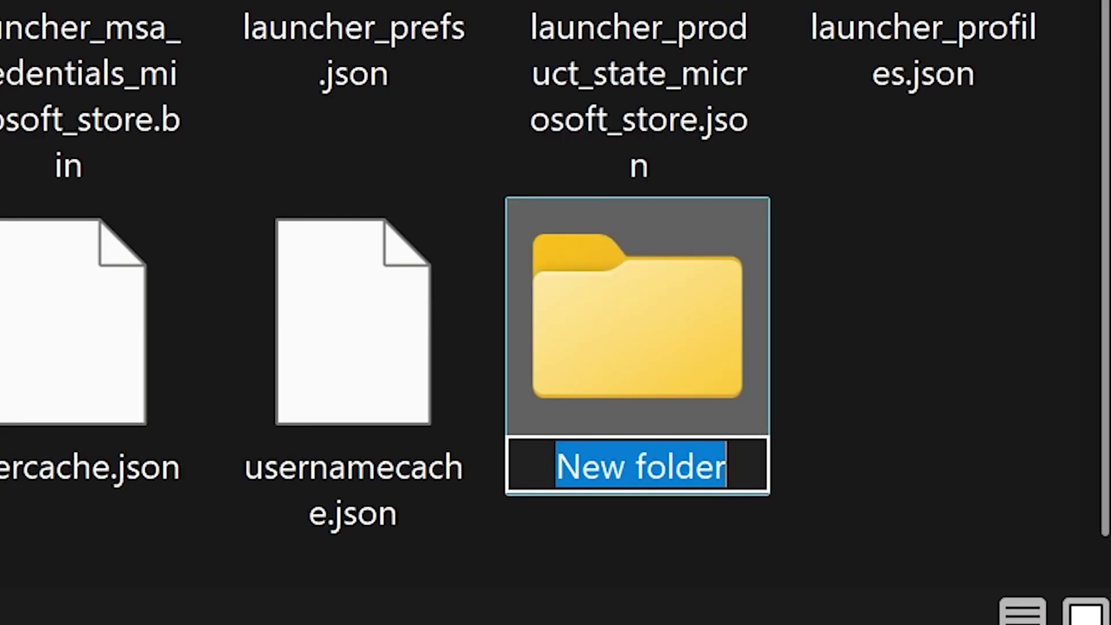
{"action": "type", "text": "mods"}
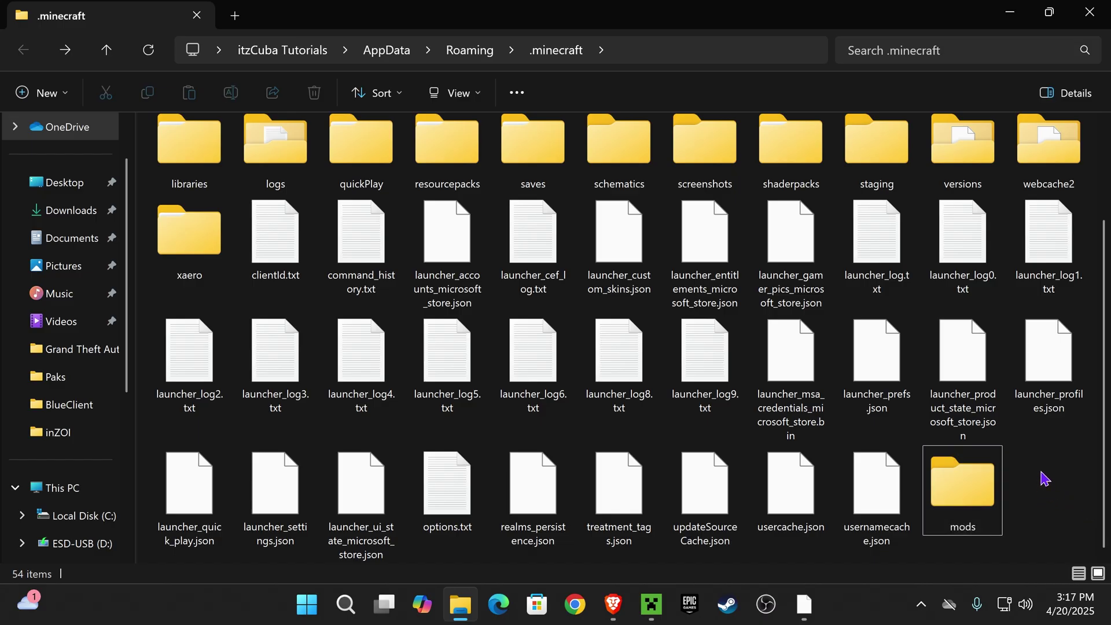
{"action": "left_click", "coordinate": [1011, 484]}
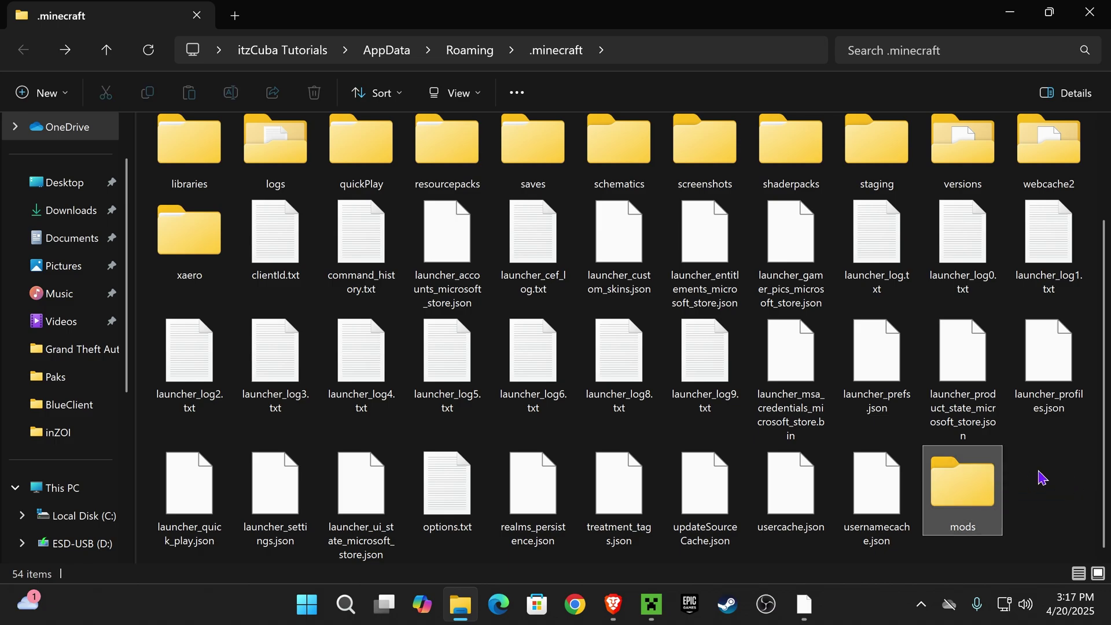
Open the mods folder and put the Sodium 0.6.13 jar from the desktop into it
{"action": "double_click", "coordinate": [971, 481]}
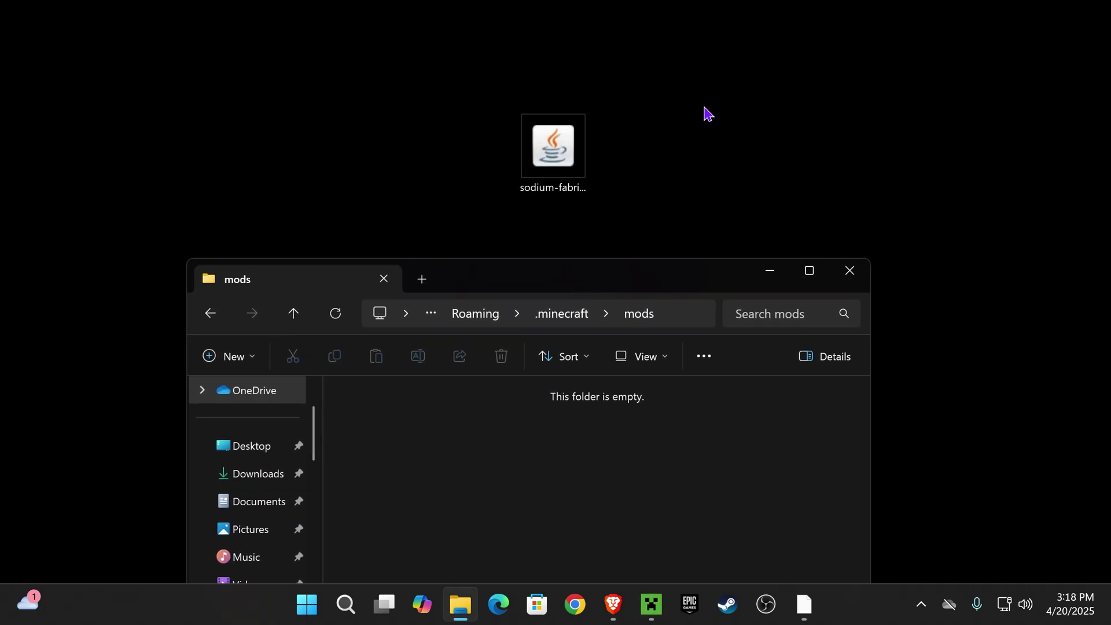
{"action": "left_click_drag", "start_coordinate": [547, 162], "coordinate": [453, 181]}
{"action": "left_click_drag", "start_coordinate": [492, 140], "coordinate": [479, 417]}
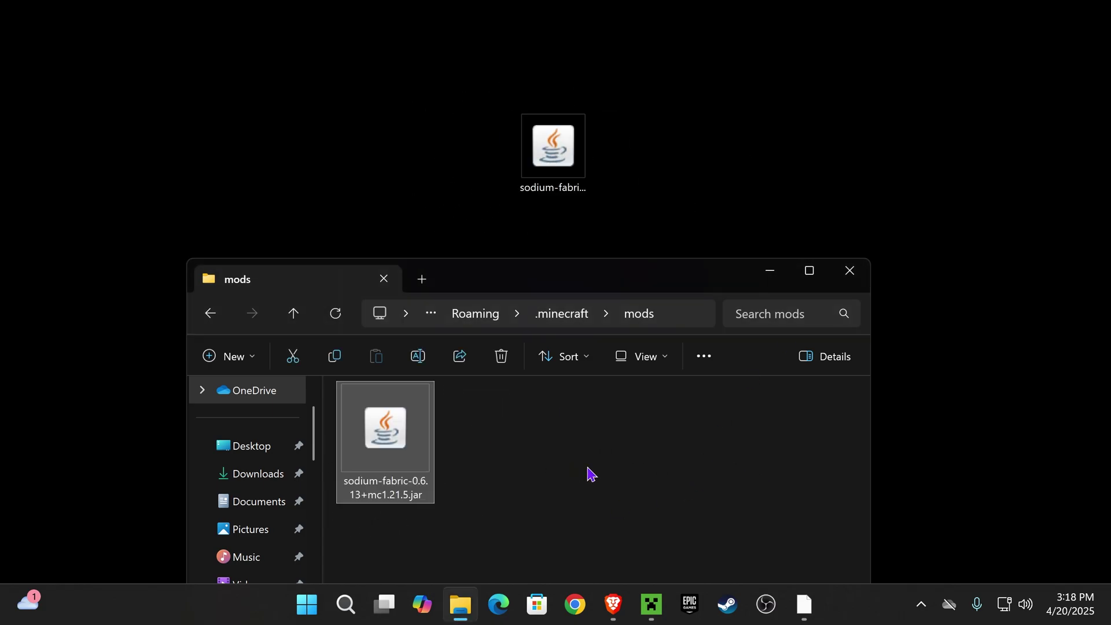
{"action": "left_click_drag", "start_coordinate": [620, 278], "coordinate": [625, 136]}
{"action": "left_click_drag", "start_coordinate": [822, 353], "coordinate": [547, 284]}
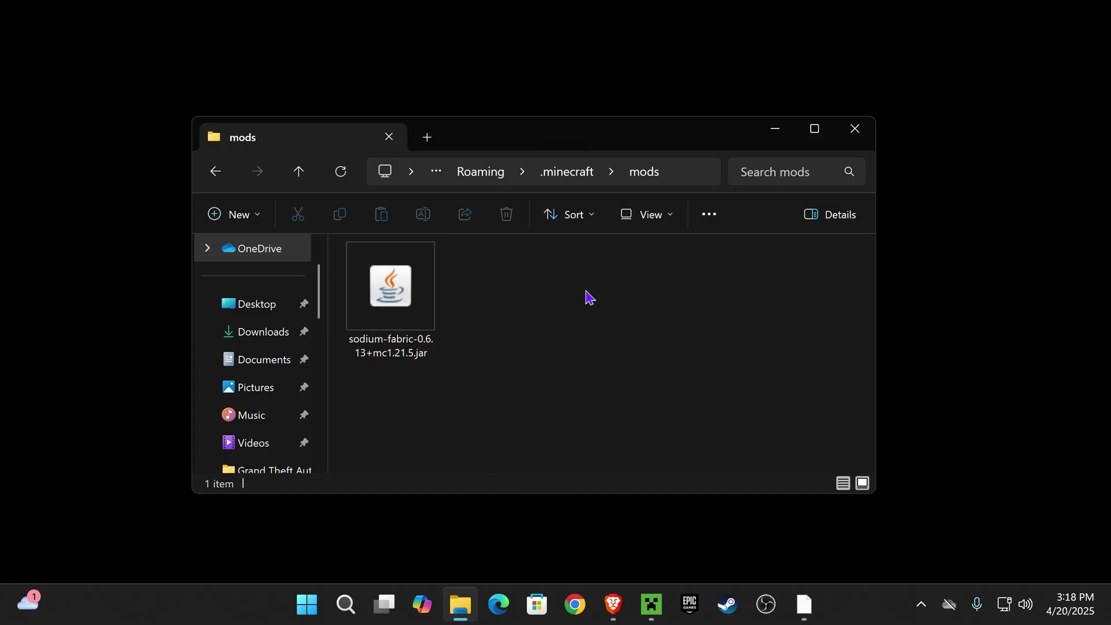
Launch the game from the Minecraft Launcher with the fabric-loader-1.21.5 installation and load a singleplayer world
{"action": "key", "text": "alt+Tab"}
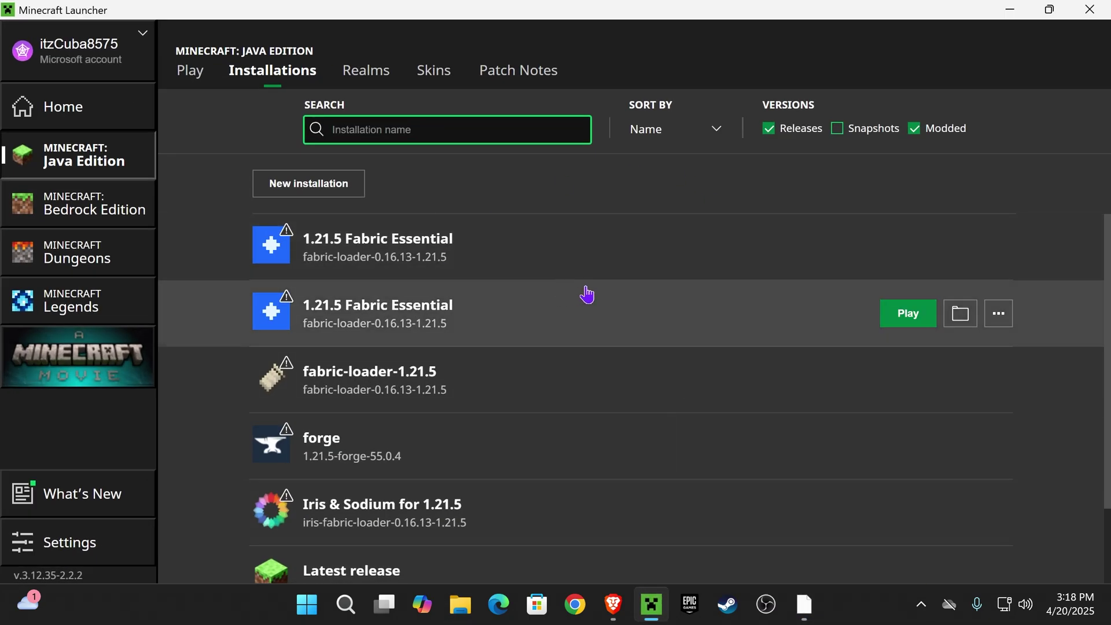
{"action": "scroll", "coordinate": [588, 295], "scroll_direction": "down", "scroll_amount": 2}
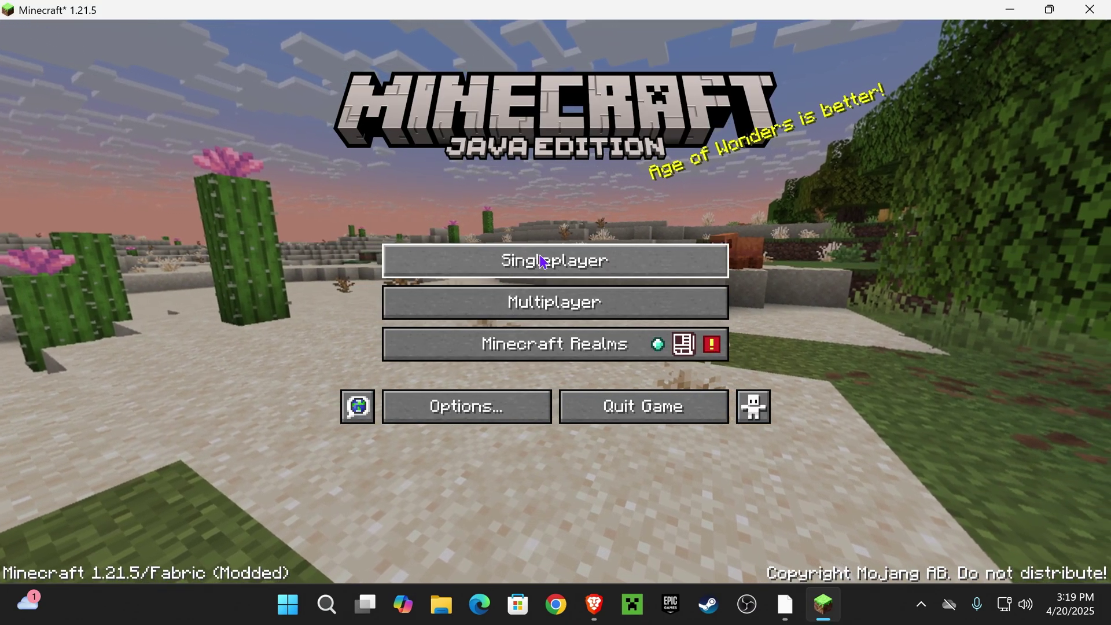
{"action": "left_click", "coordinate": [542, 261]}
{"action": "left_click", "coordinate": [359, 135]}
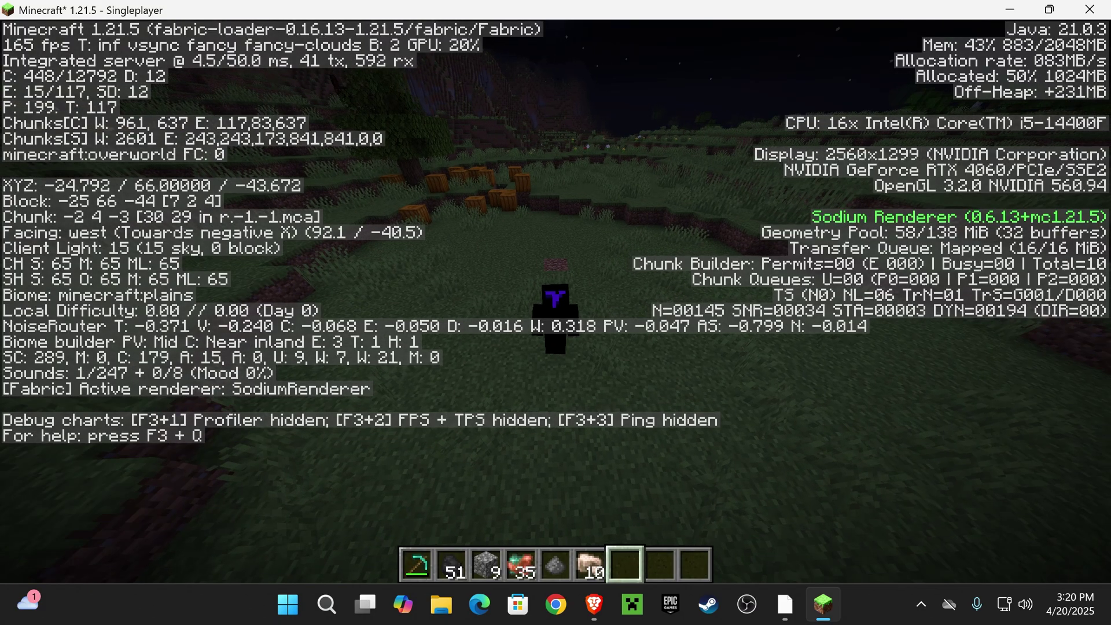
Walk and jump around the world, cycling the camera perspective until it is back in first person
{"action": "key", "text": "w"}
{"action": "key", "text": "space"}
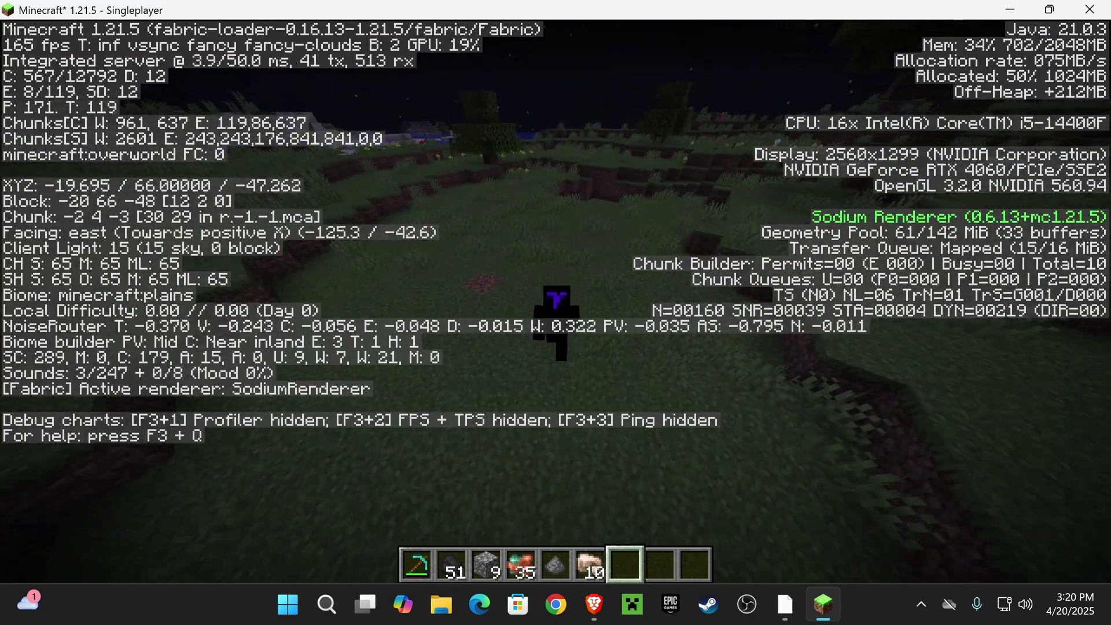
{"action": "key", "text": "F5"}
{"action": "key", "text": "F5"}
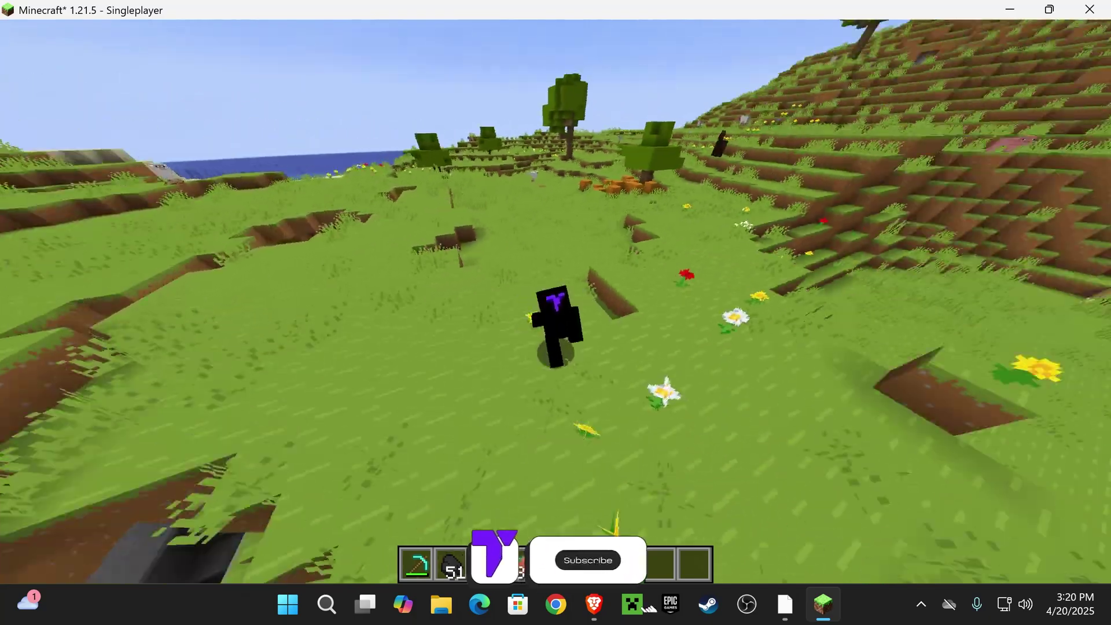
{"action": "key", "text": "F5"}
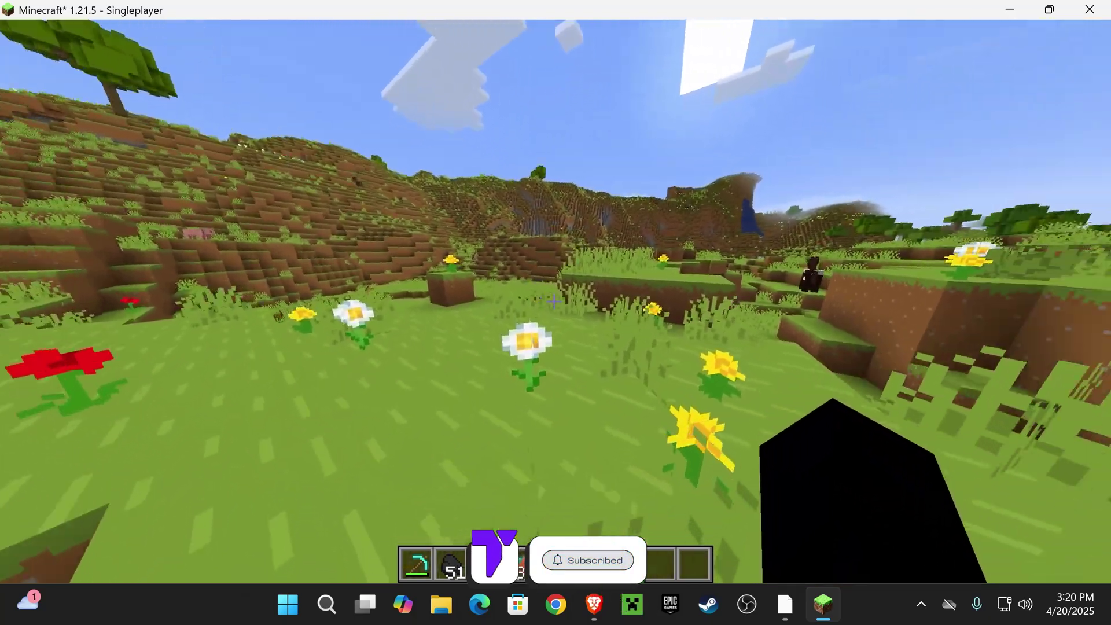